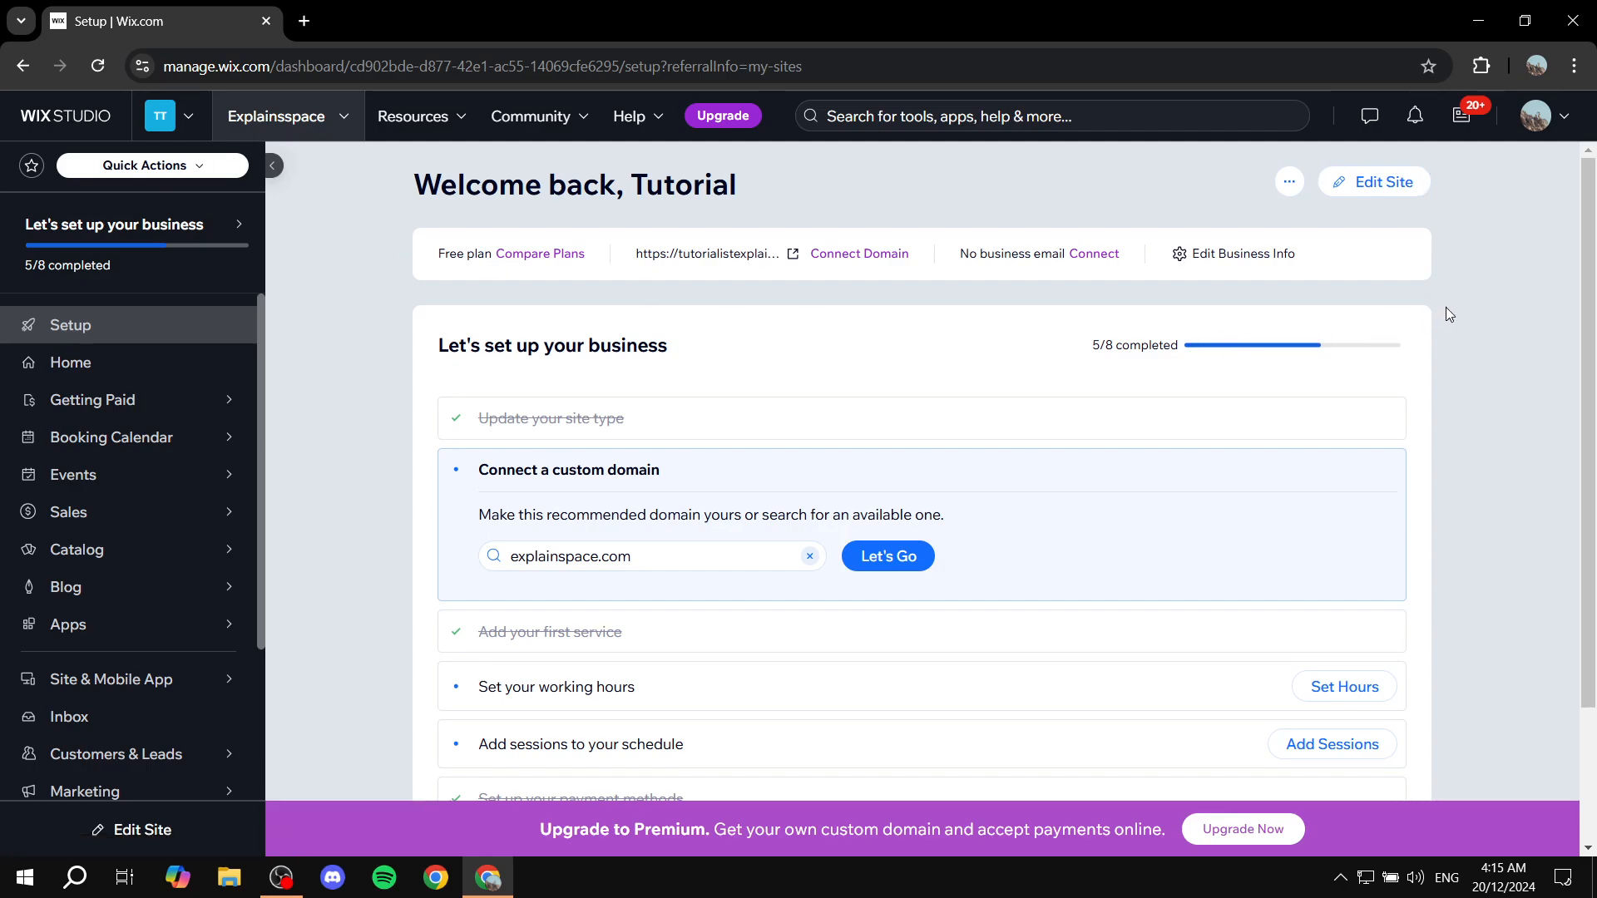
# - Open the site for editing and switch the Home page to the mobile view
pyautogui.click(1408, 181)
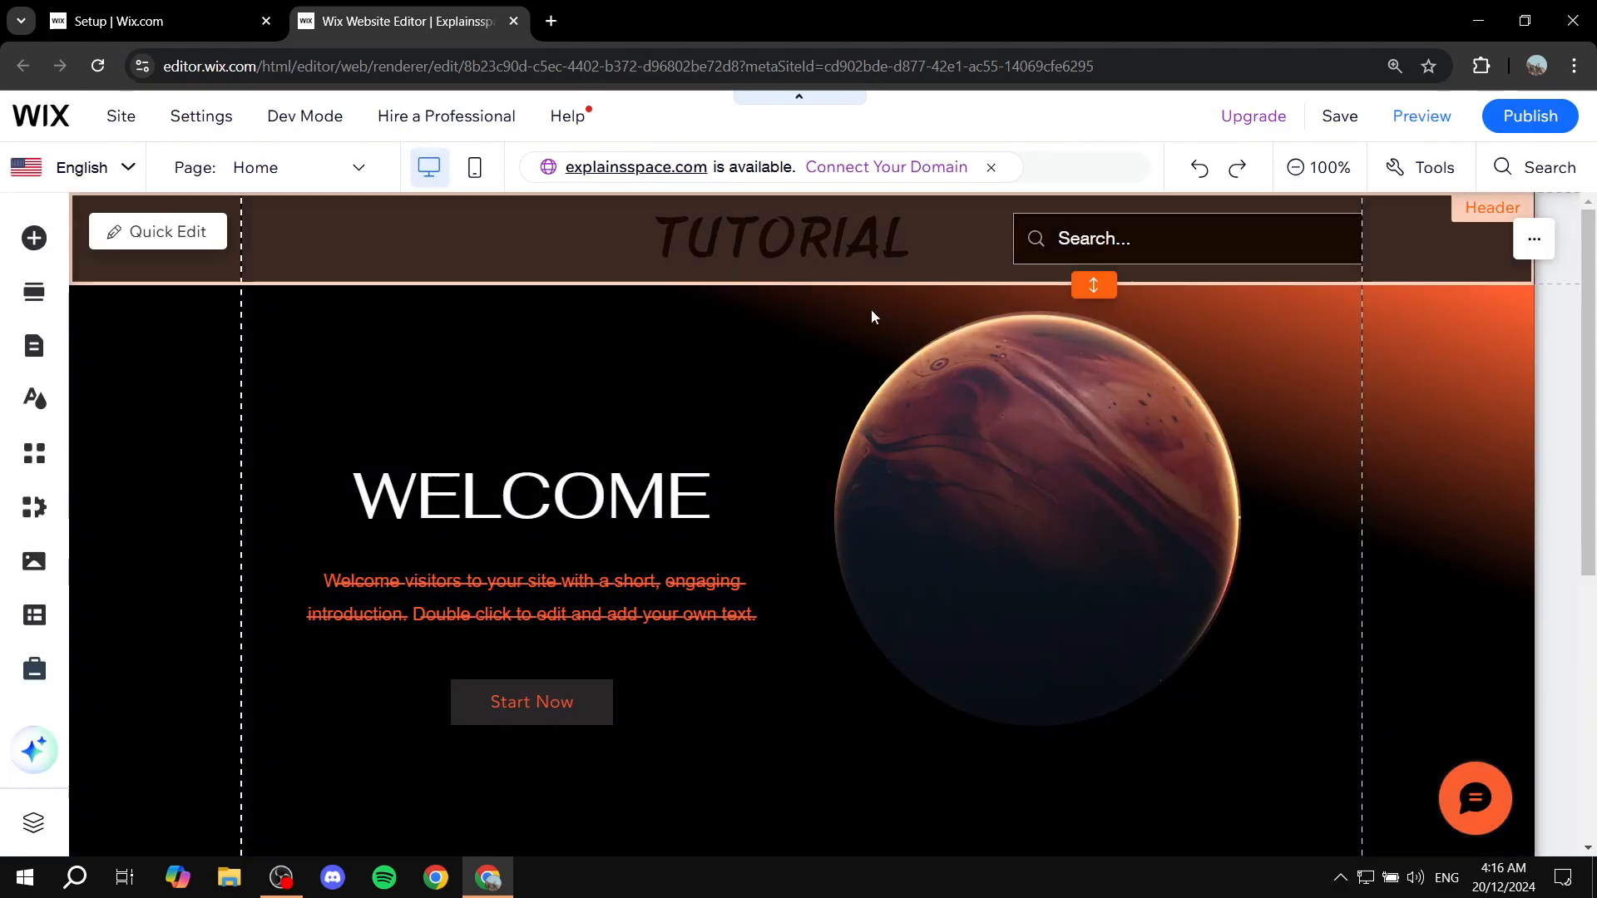
pyautogui.scroll(-5, 904, 634)
pyautogui.scroll(5, 609, 367)
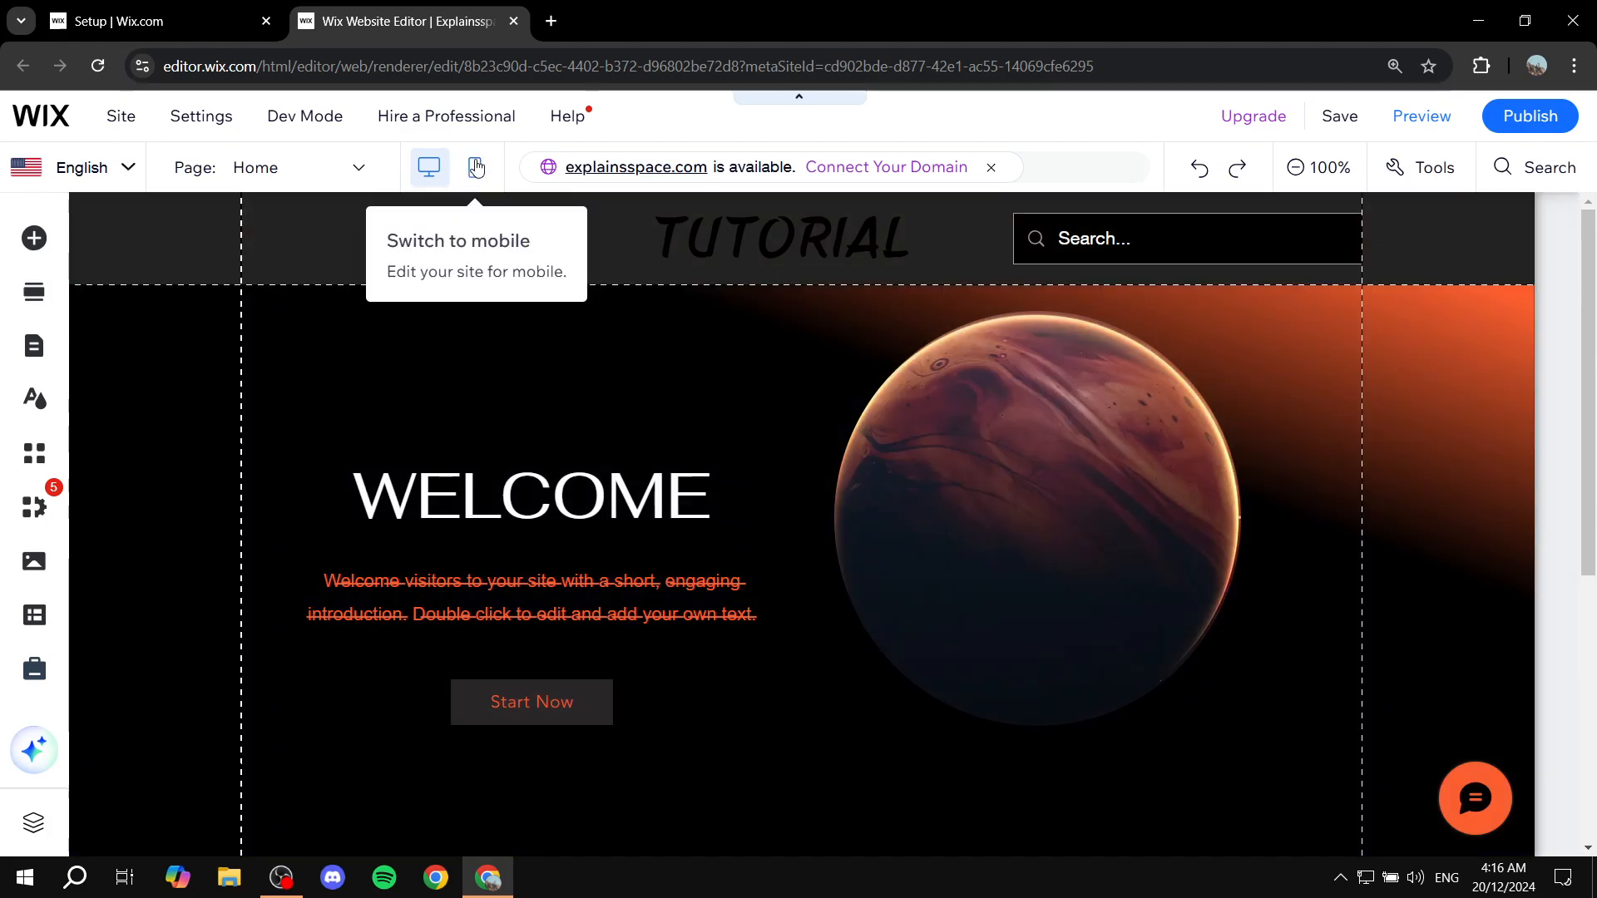
pyautogui.click(475, 168)
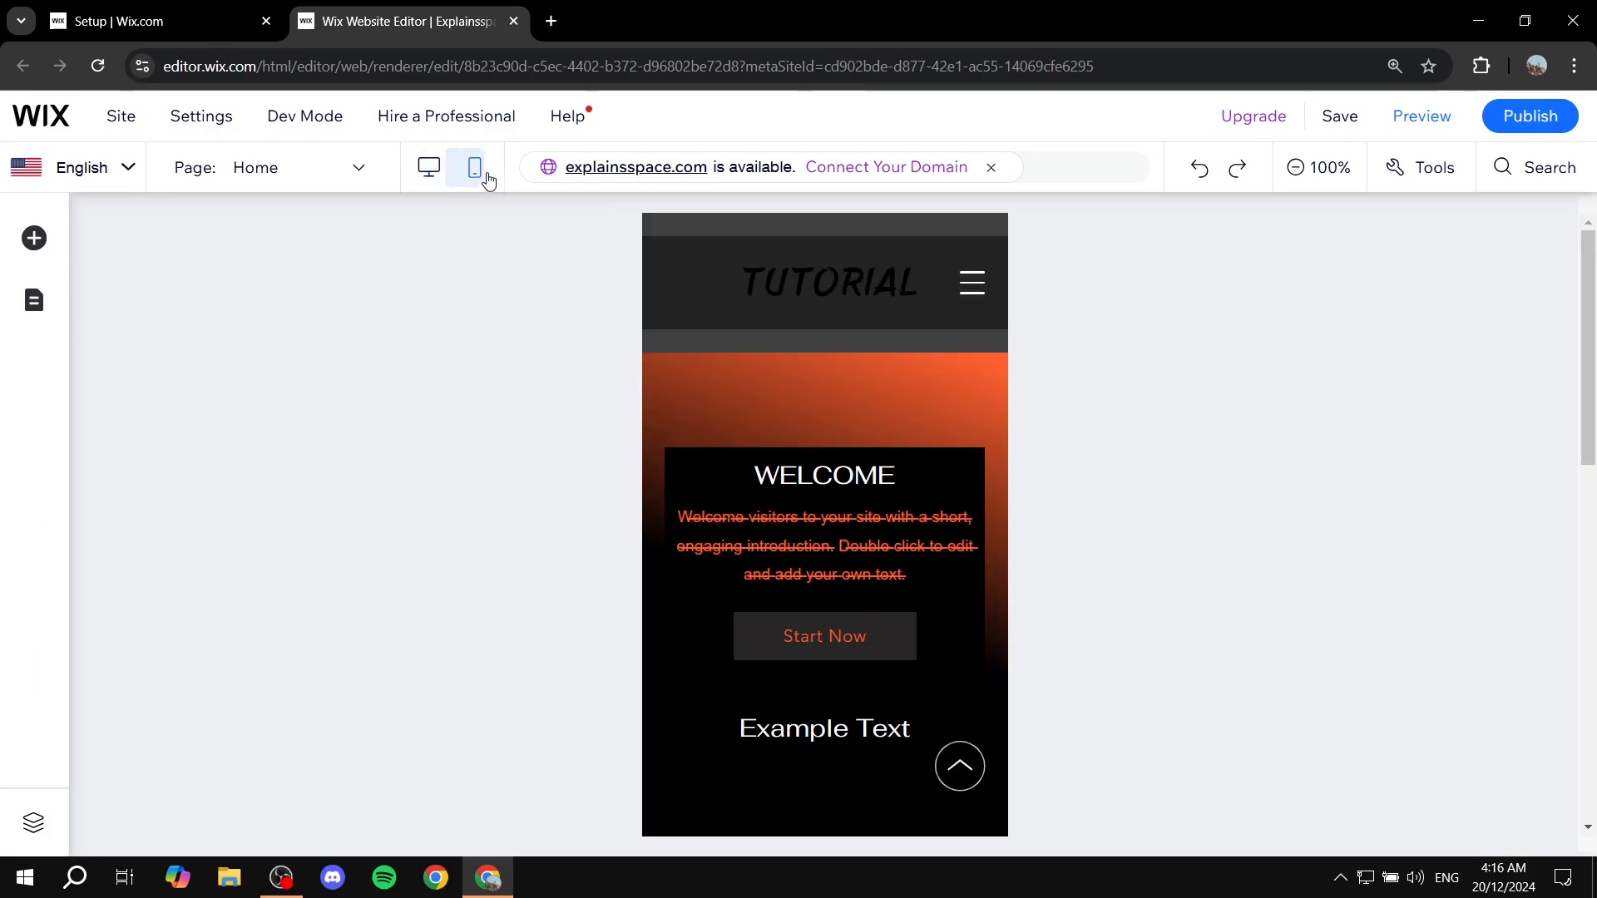
# - Look over the mobile layout of the Home page from the header down to the footer
pyautogui.scroll(-3, 862, 507)
pyautogui.scroll(-5, 862, 514)
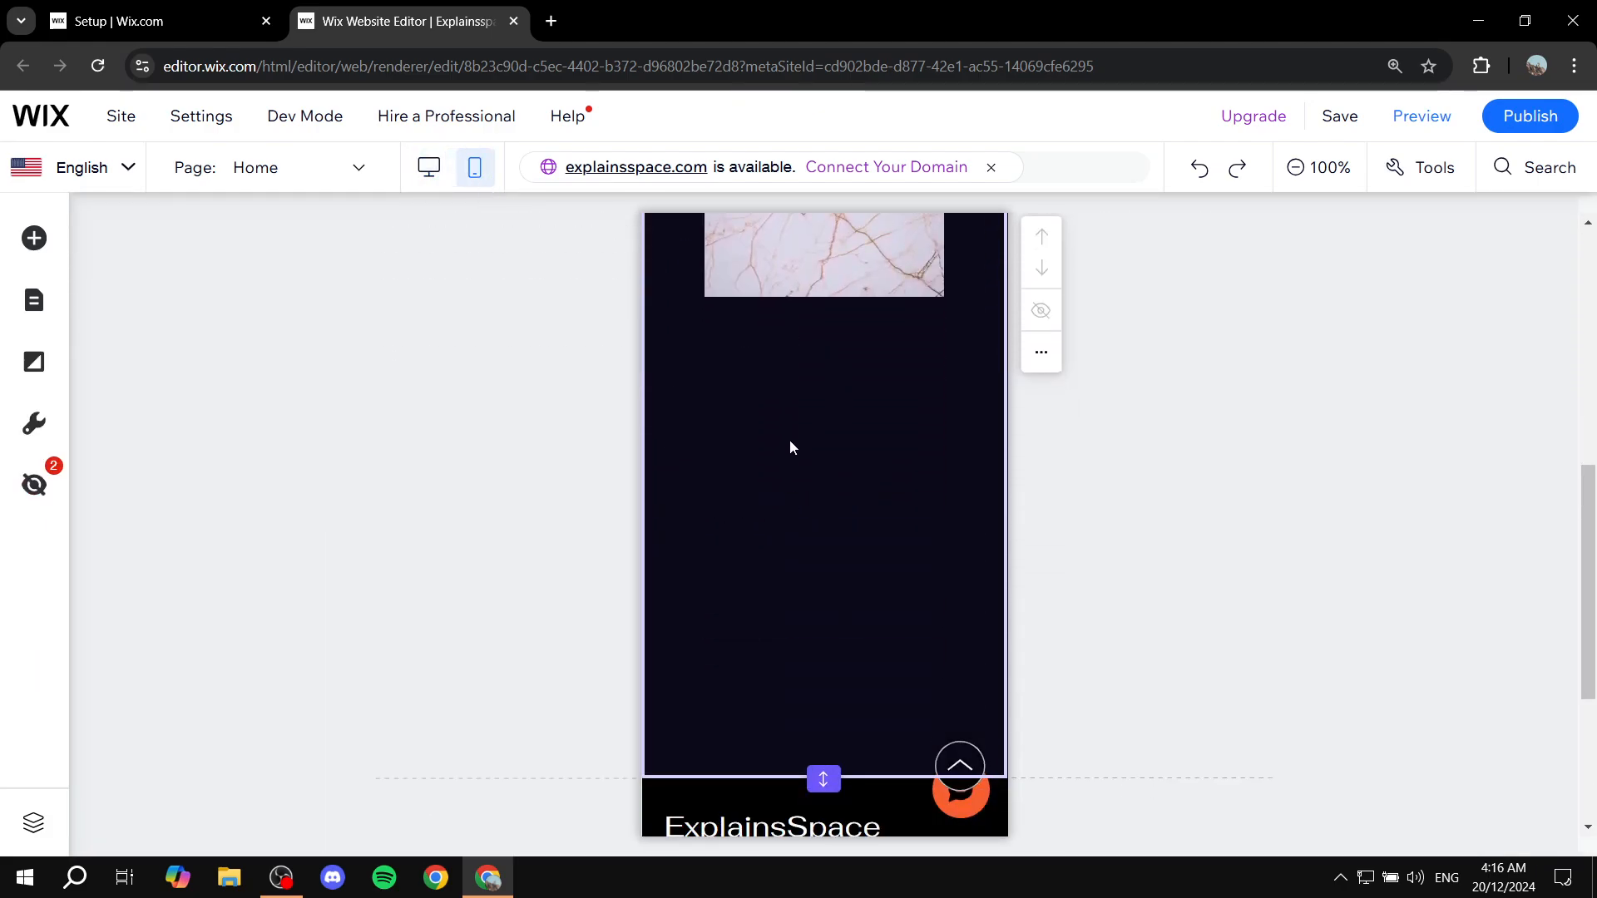
pyautogui.scroll(-4, 790, 439)
pyautogui.scroll(5, 824, 442)
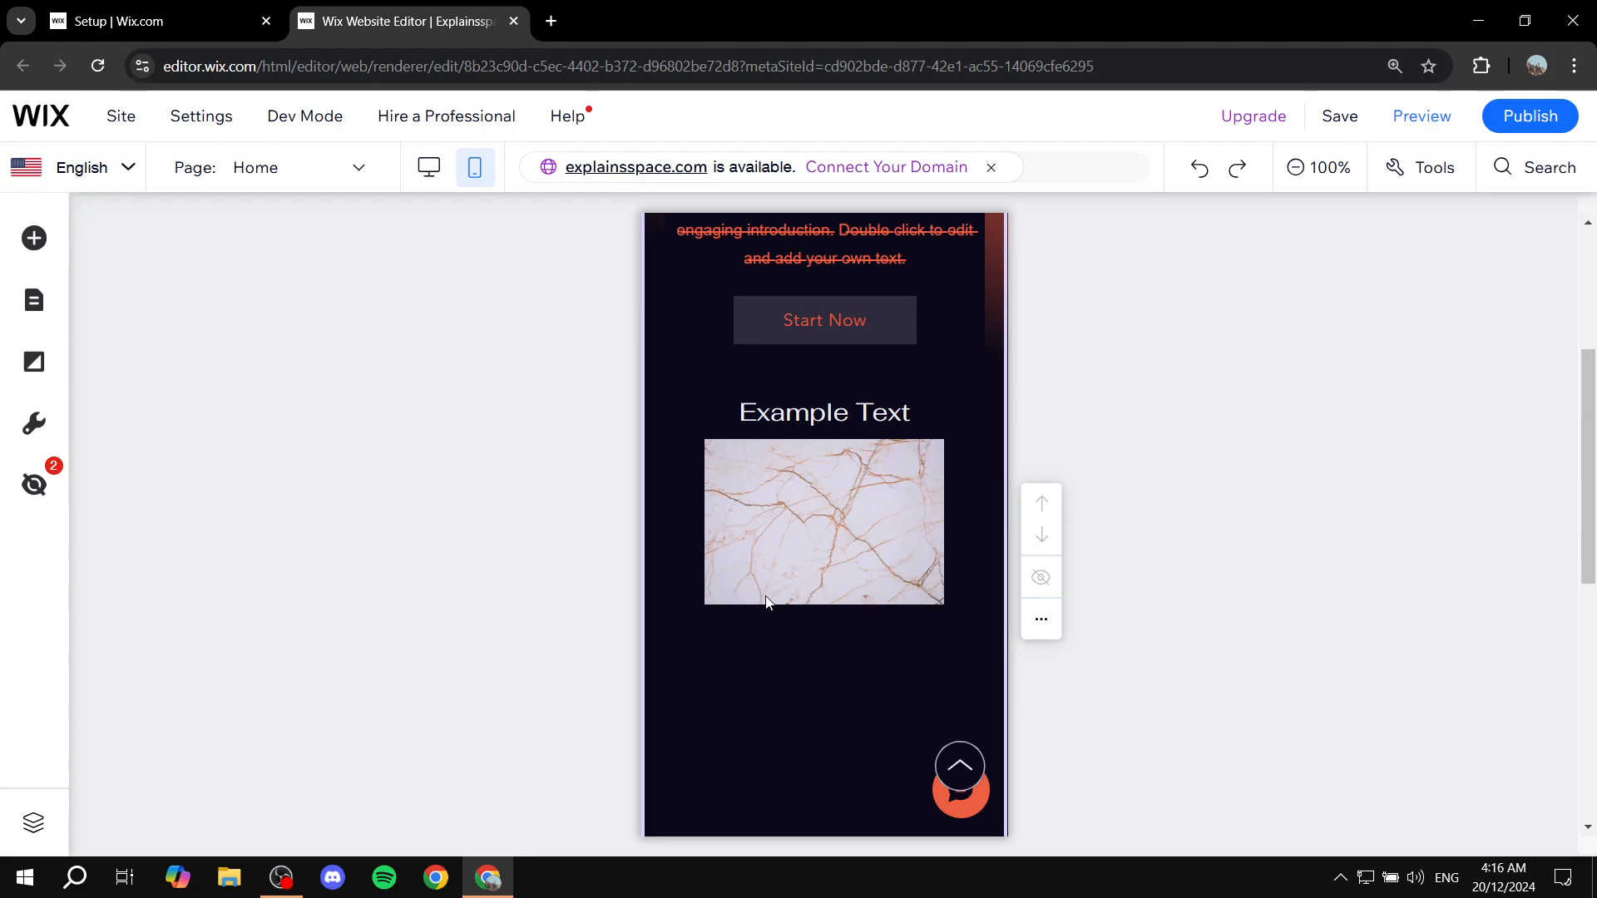
pyautogui.scroll(4, 886, 540)
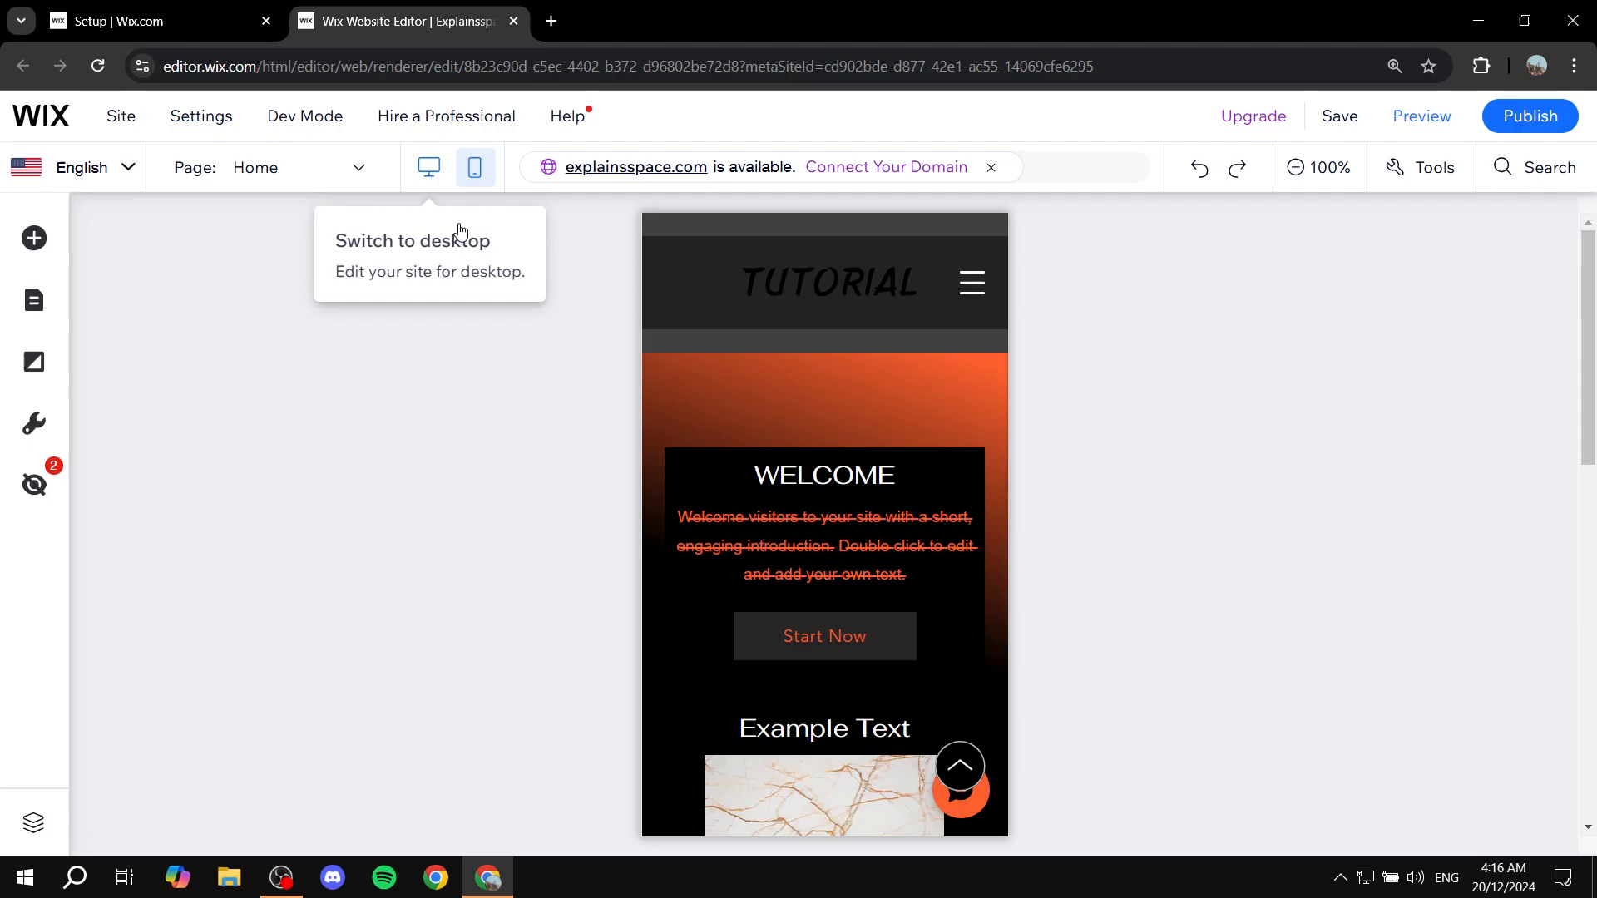
pyautogui.scroll(-8, 890, 550)
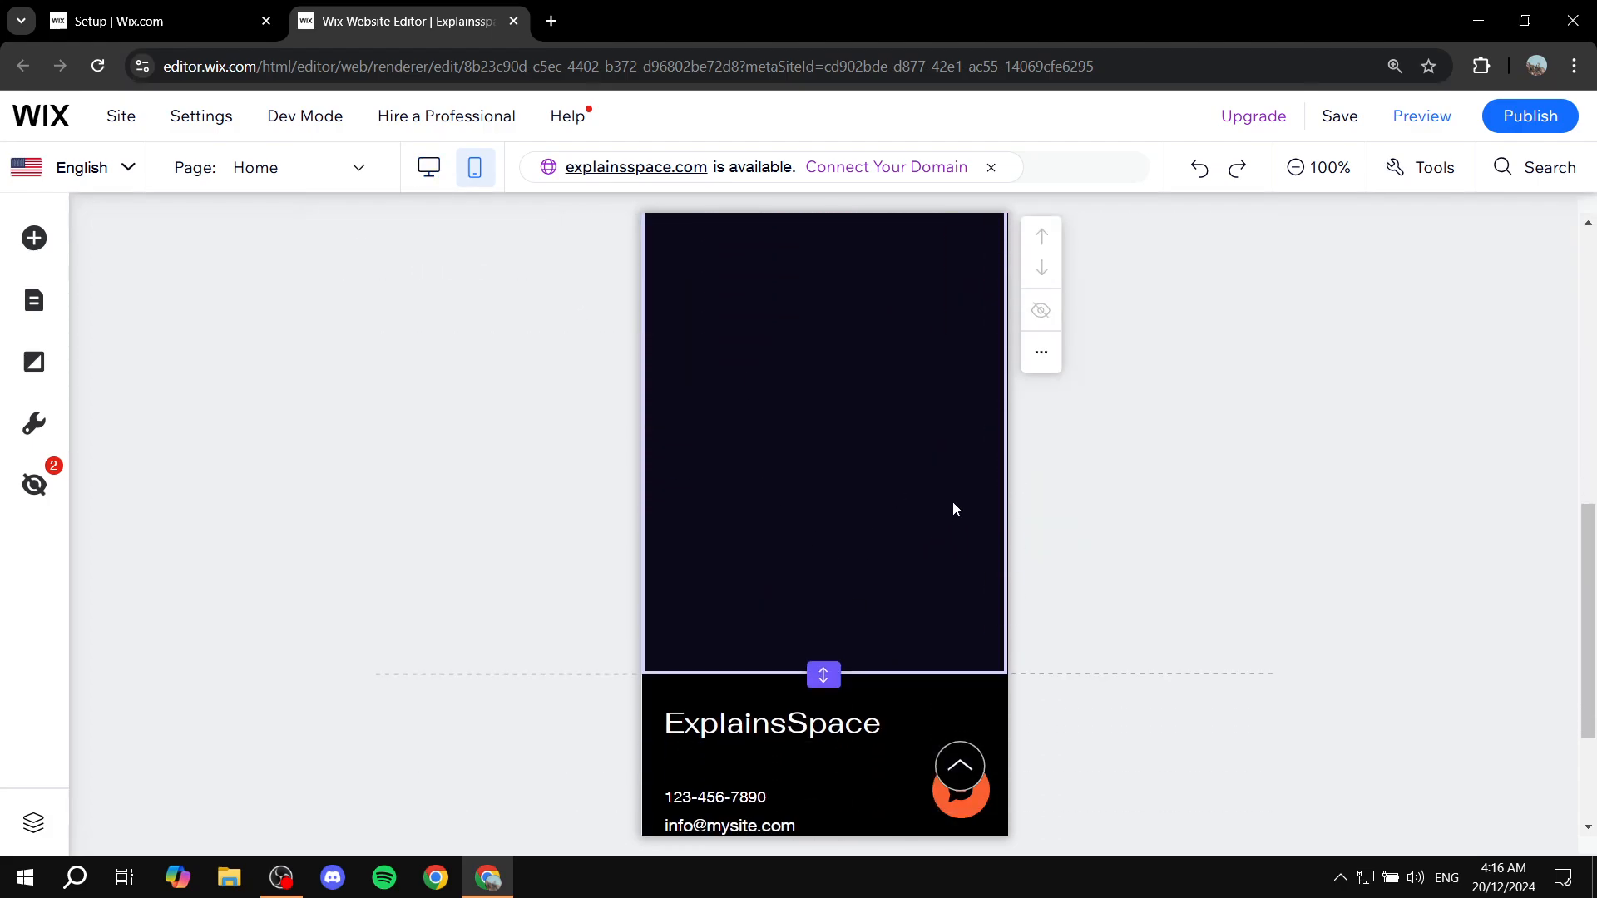
pyautogui.scroll(4, 948, 523)
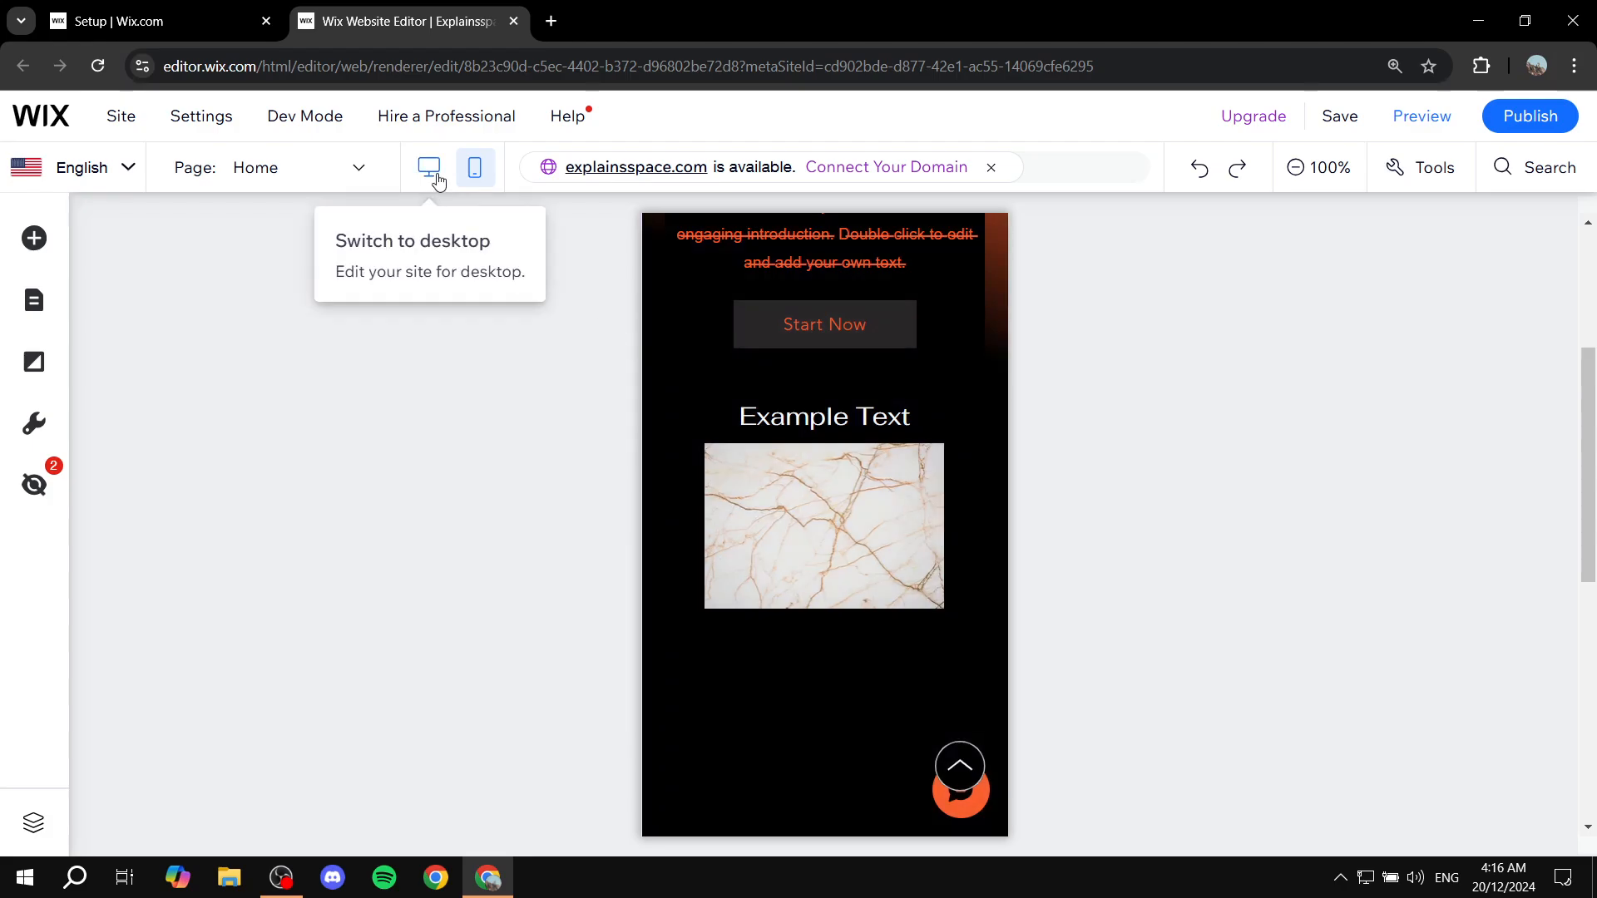
# - Browse the decorative and social elements available for the mobile site without adding any
pyautogui.click(34, 238)
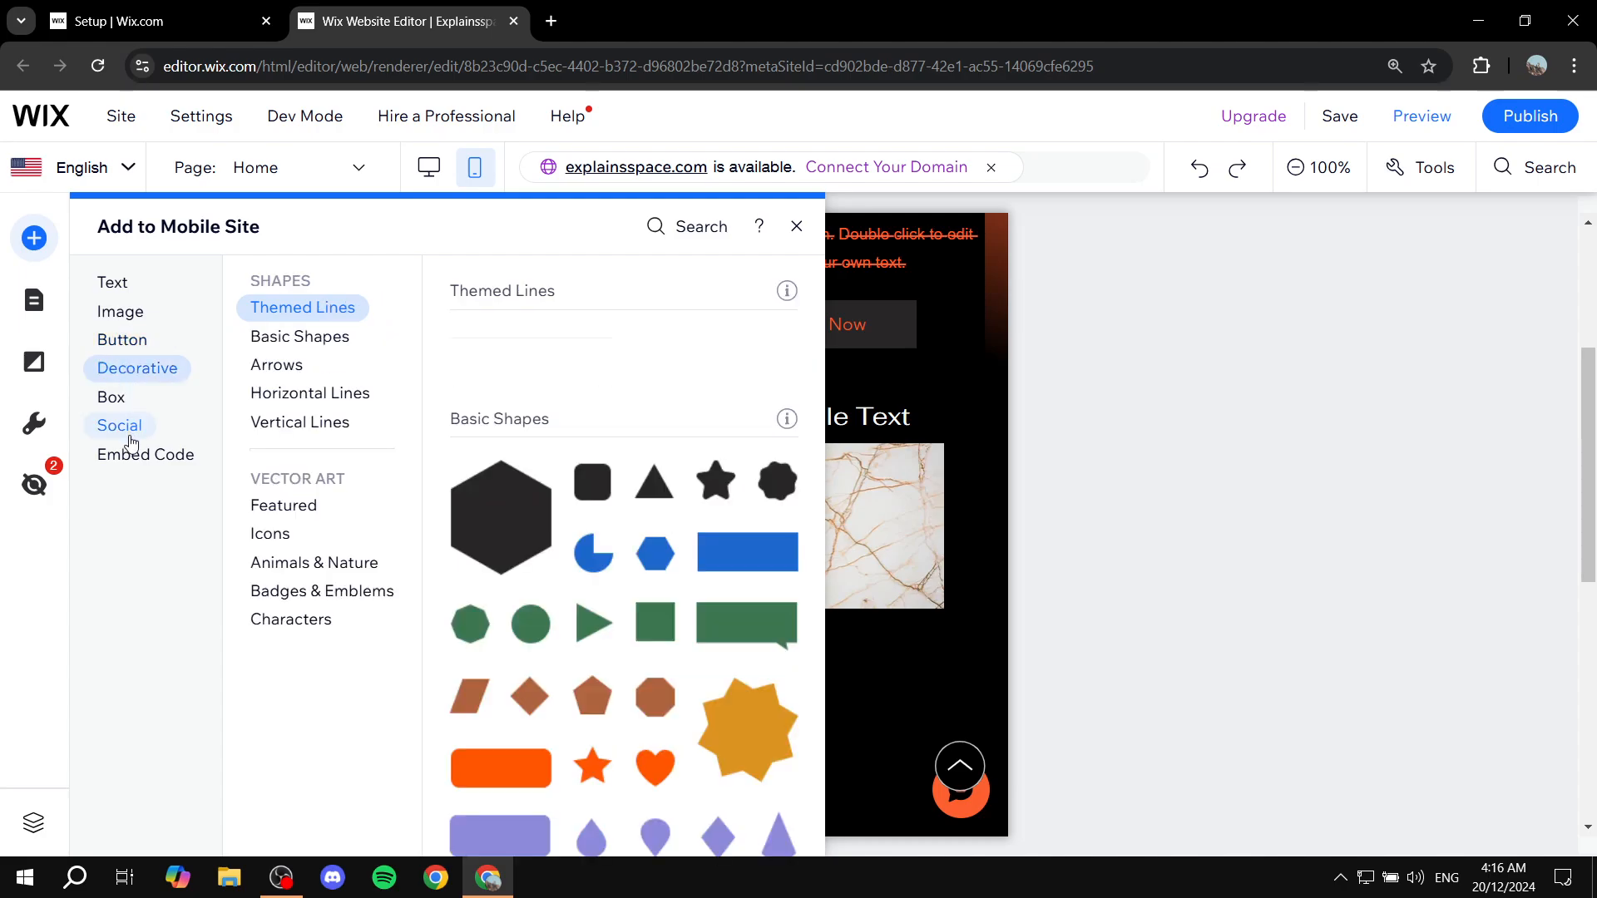
pyautogui.moveTo(130, 468)
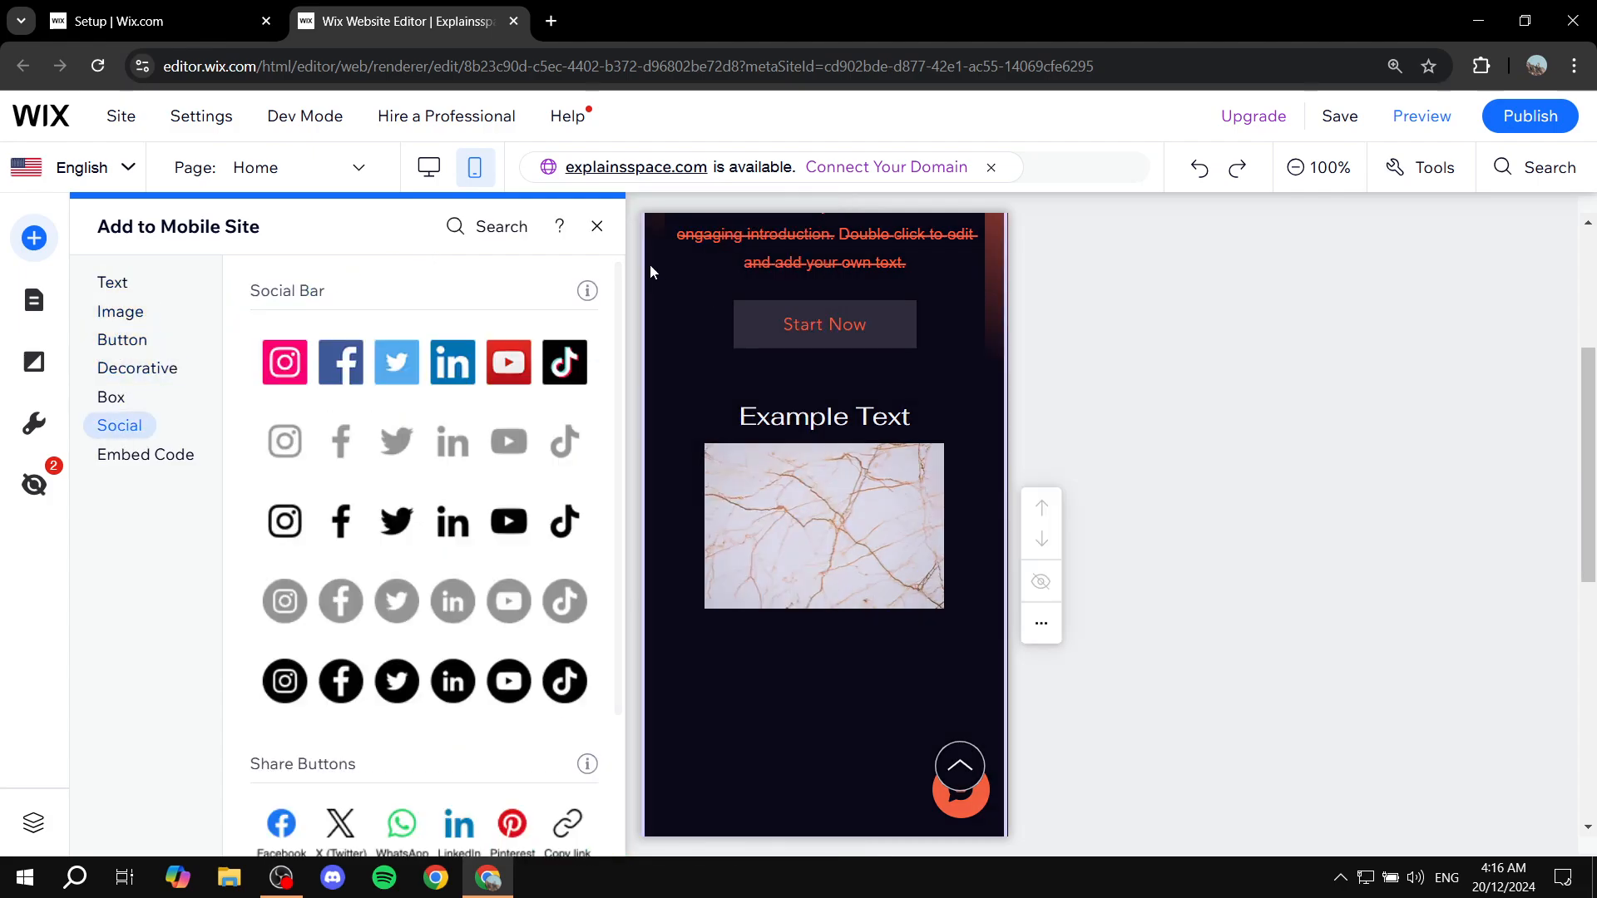
pyautogui.click(597, 227)
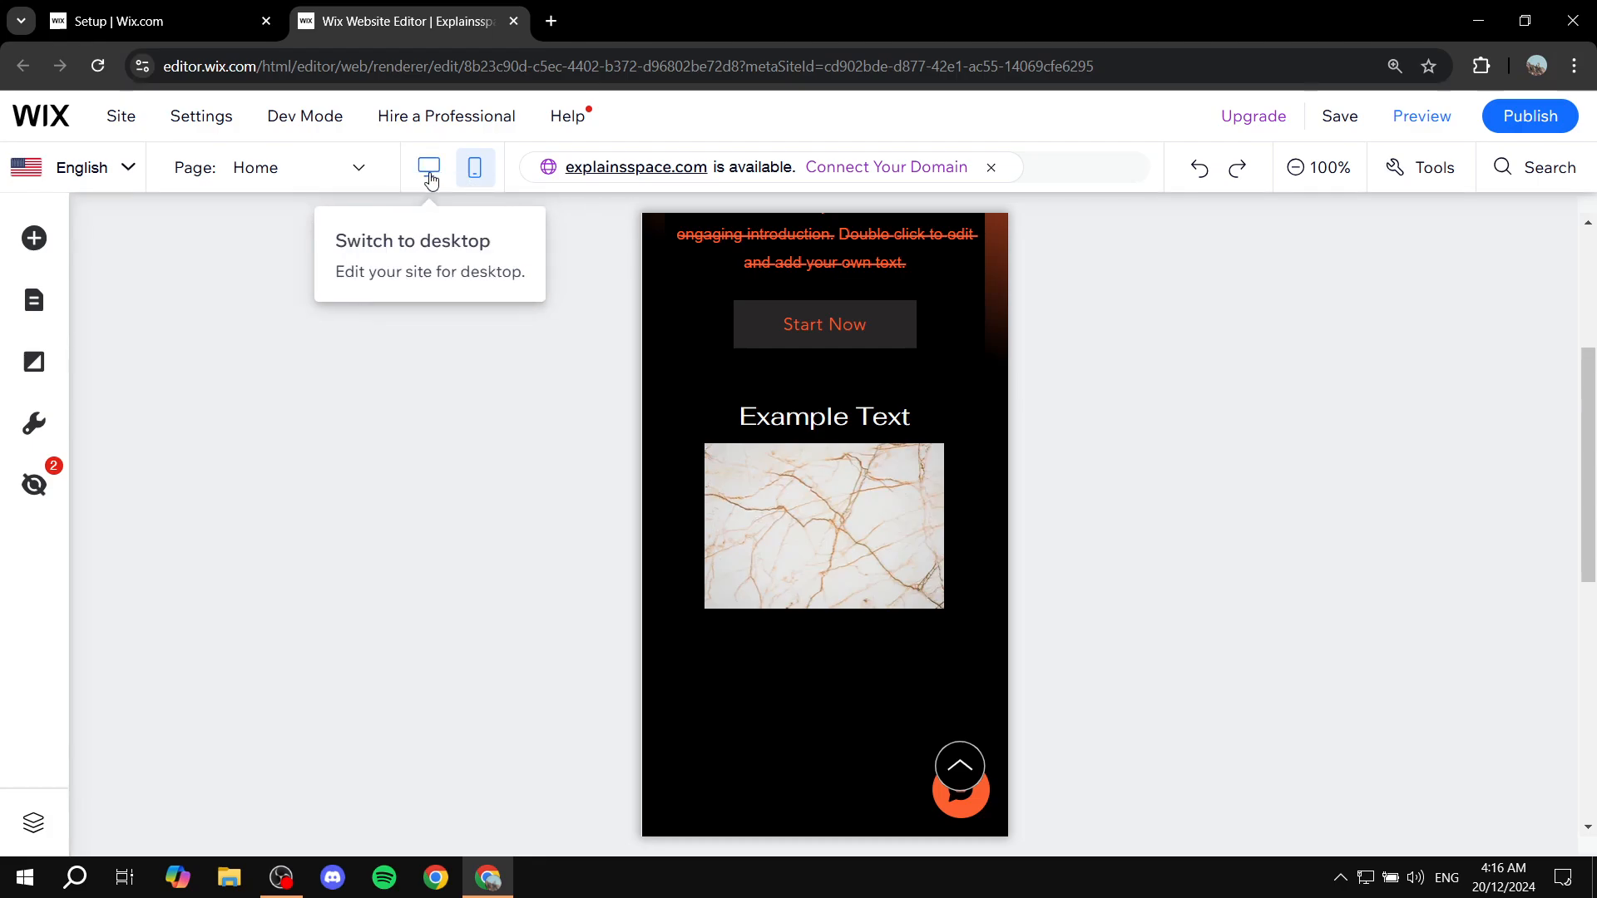
# - Return to the desktop view and add a blank section between the welcome section and the footer
pyautogui.click(429, 171)
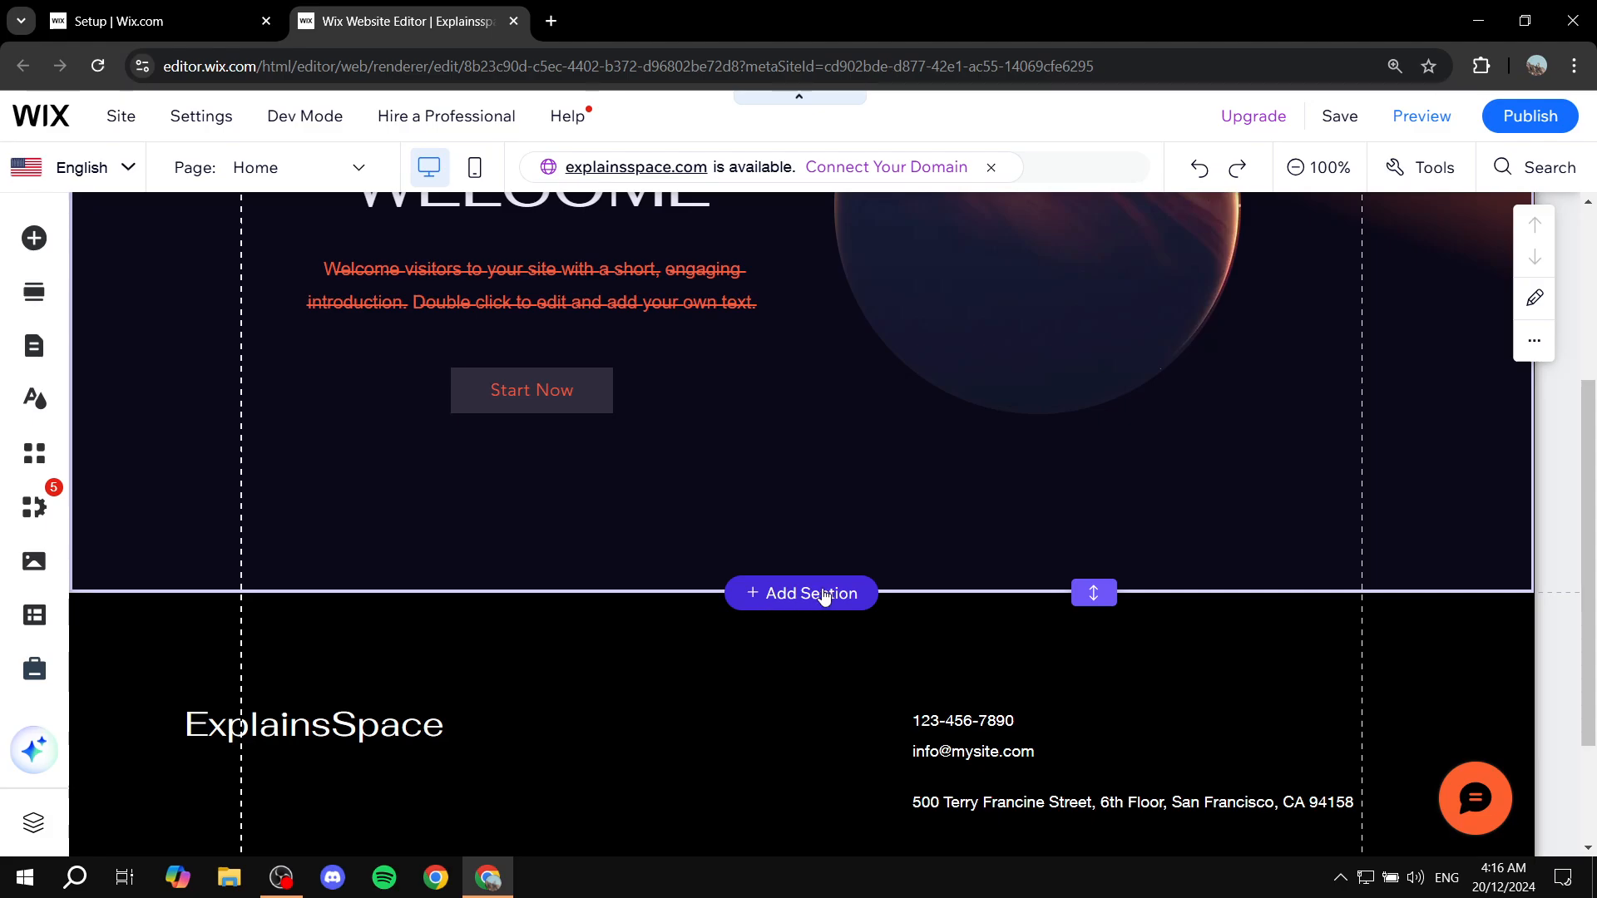
pyautogui.click(824, 595)
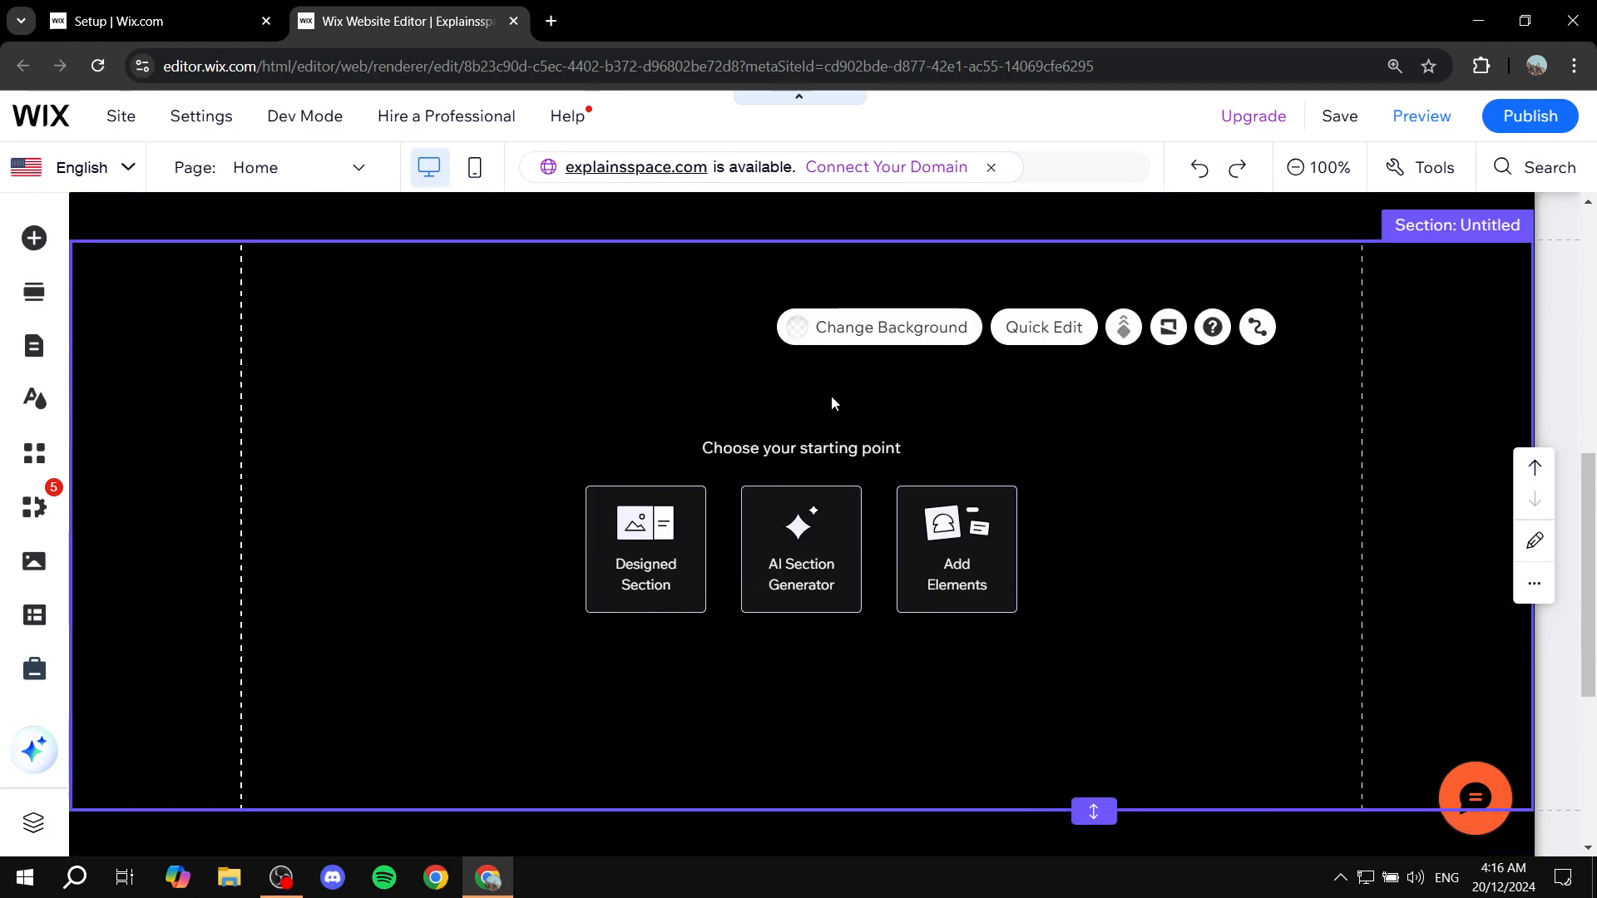
# - Add a Video Upload single video player to the new blank section
pyautogui.click(33, 241)
pyautogui.click(138, 359)
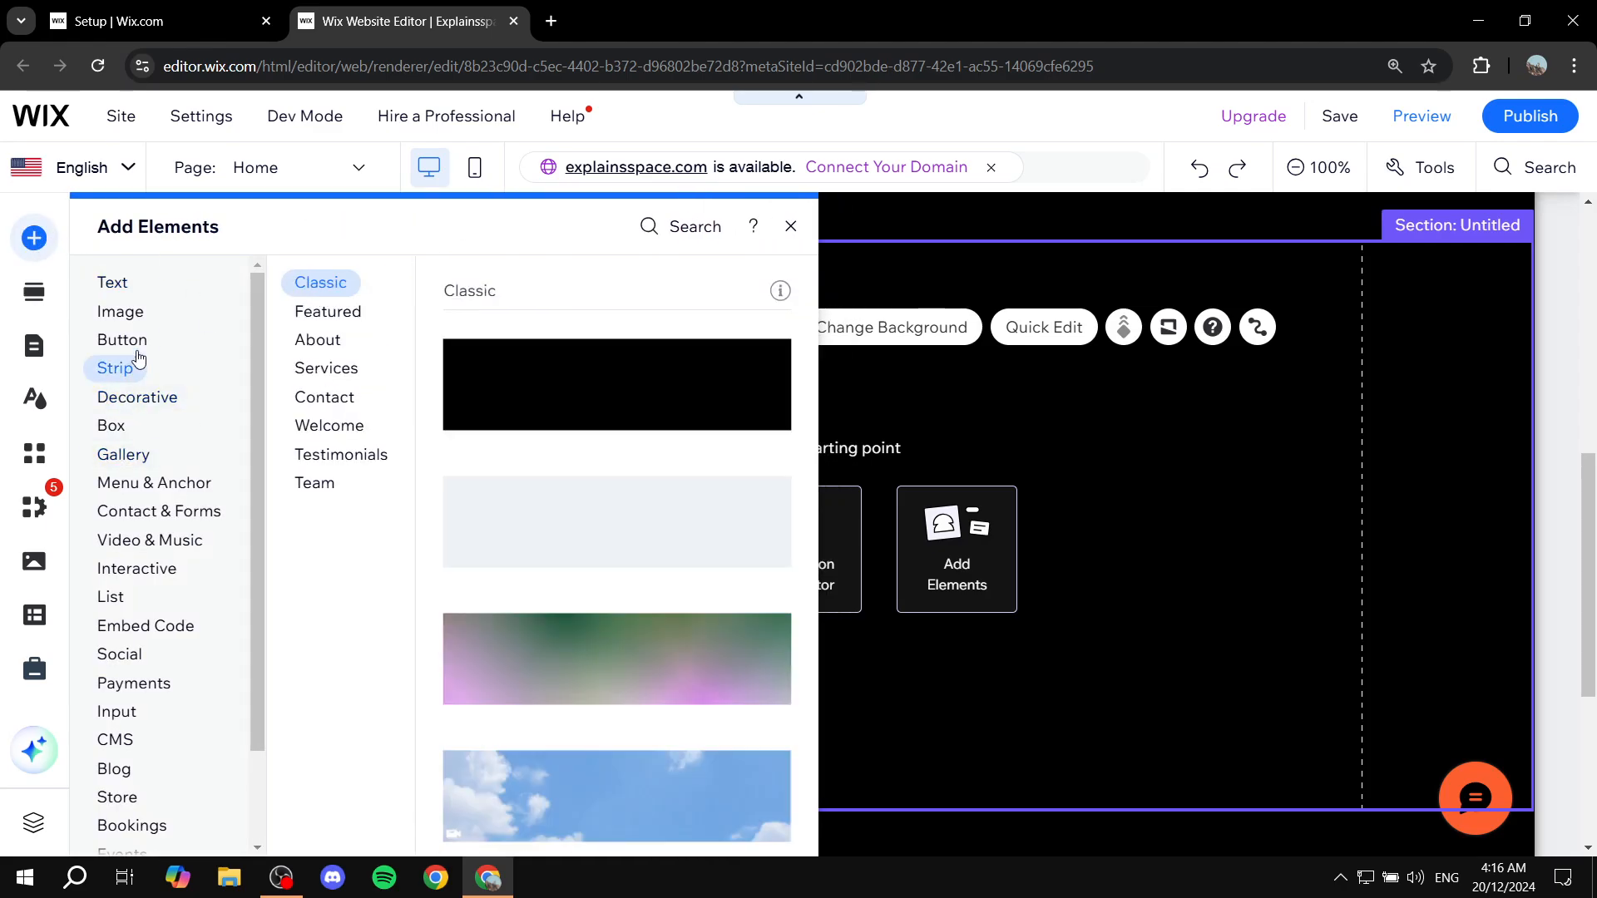
pyautogui.click(133, 340)
pyautogui.click(129, 311)
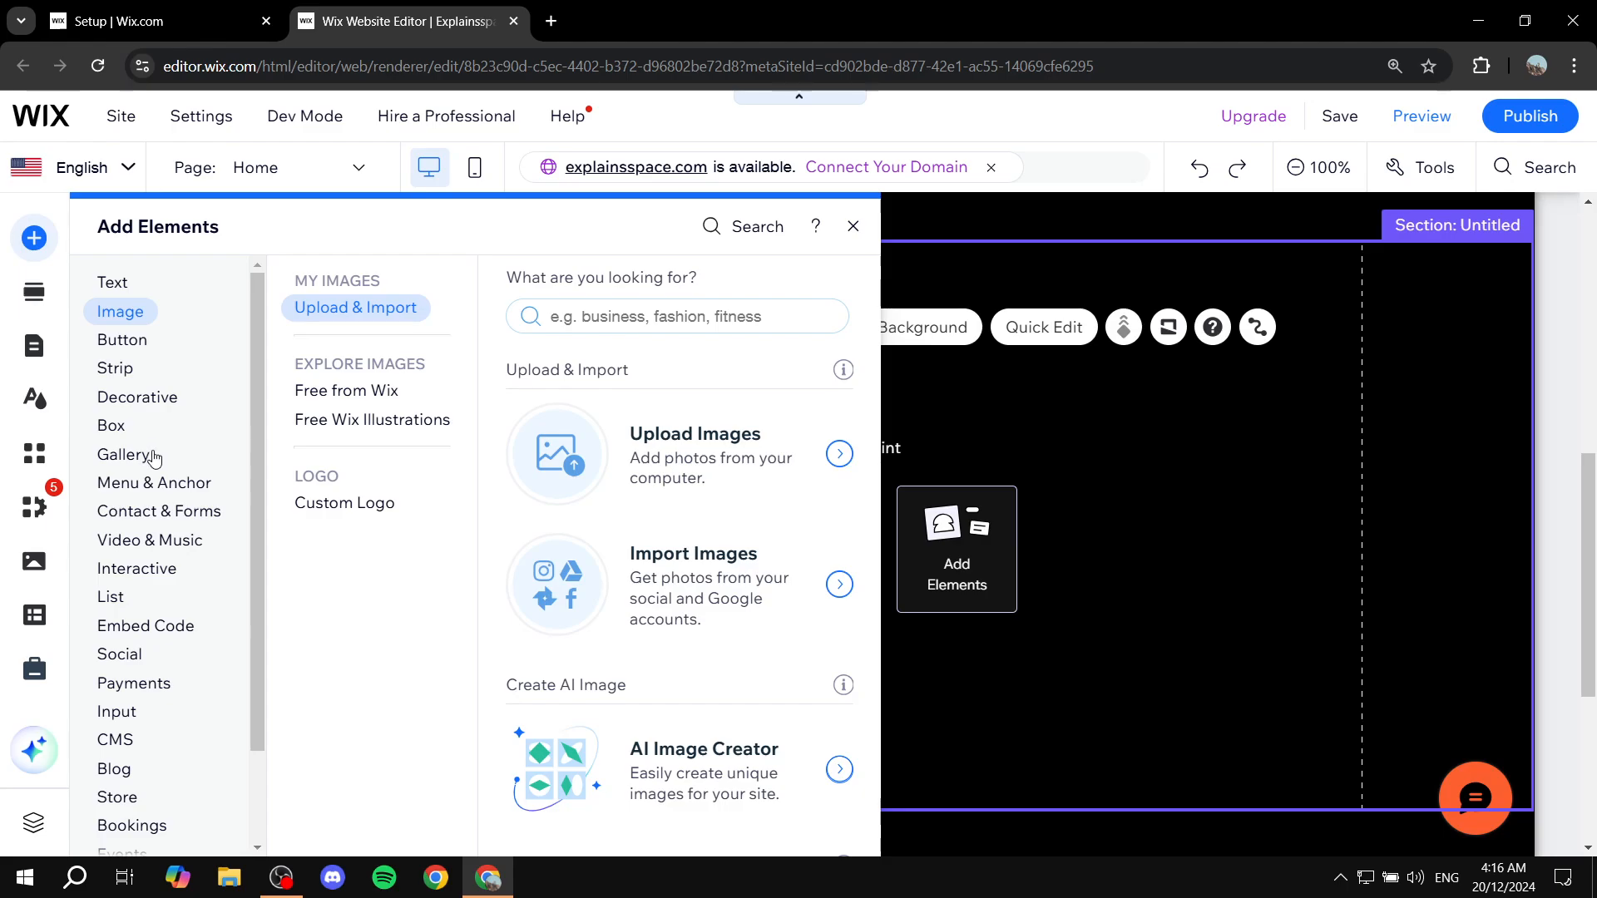
pyautogui.click(148, 542)
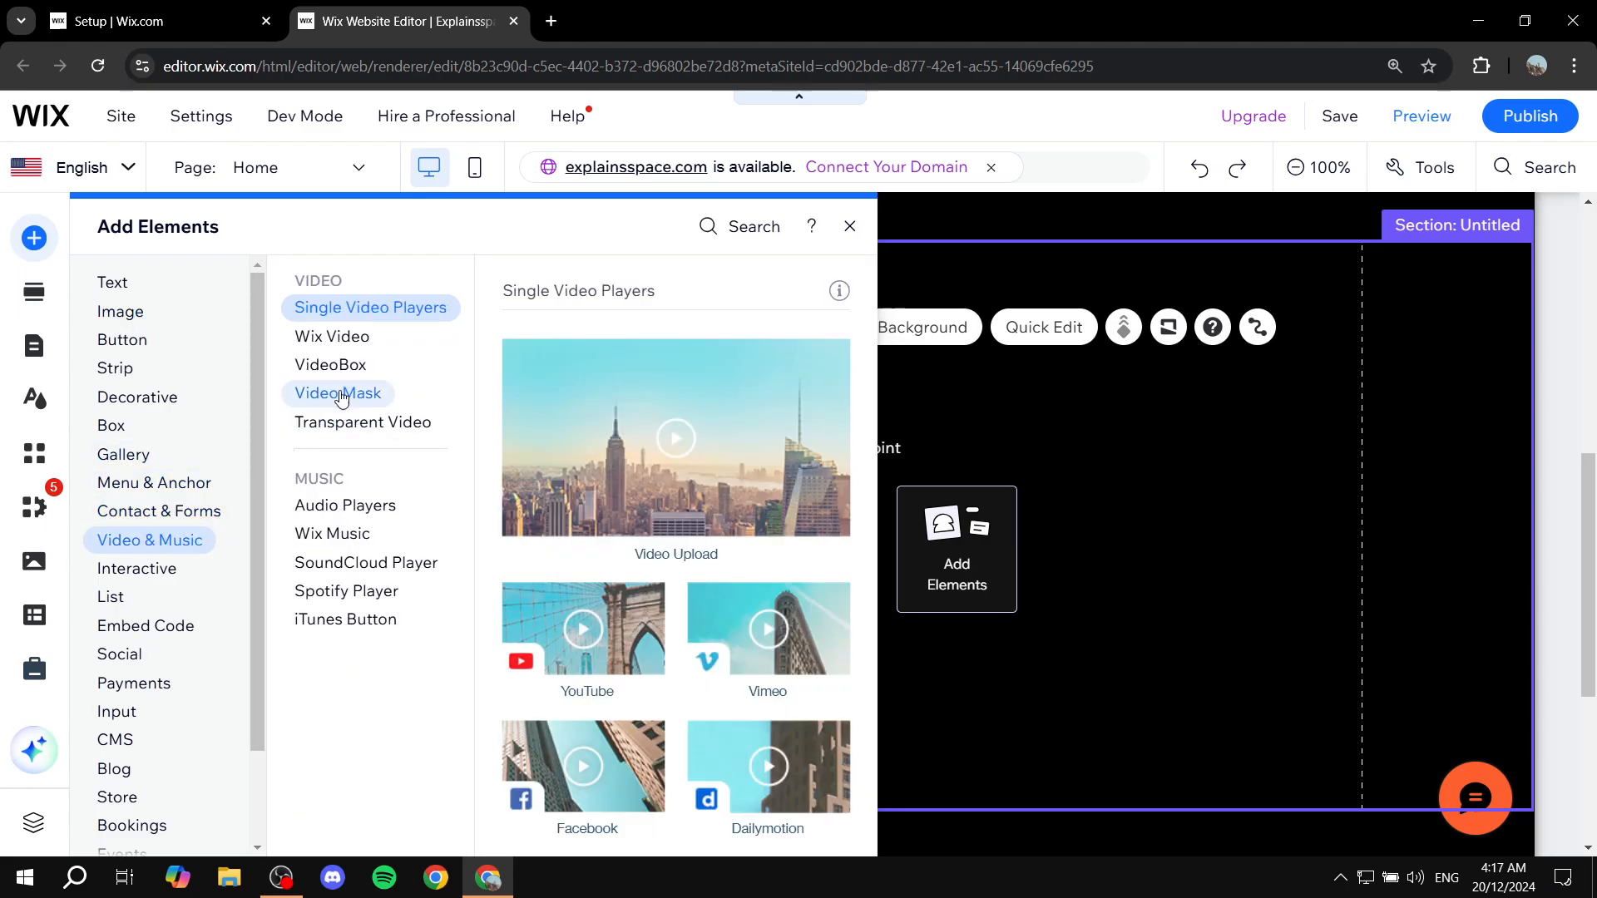
pyautogui.click(713, 451)
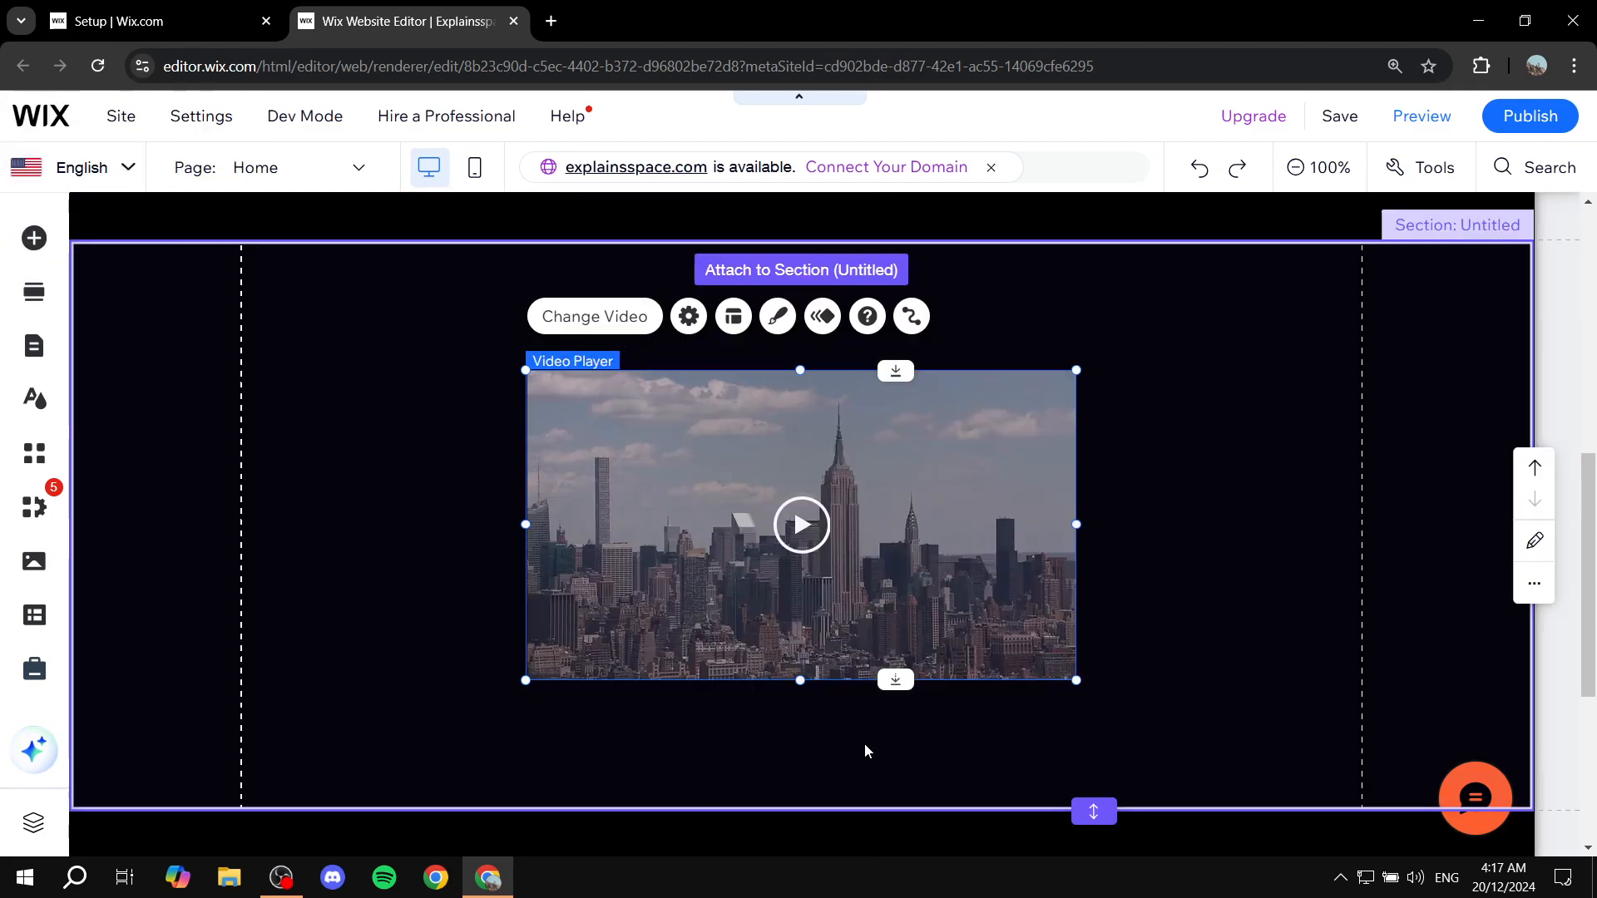
# - Shorten the video section from its lower edge and center the video player inside it
pyautogui.click(852, 770)
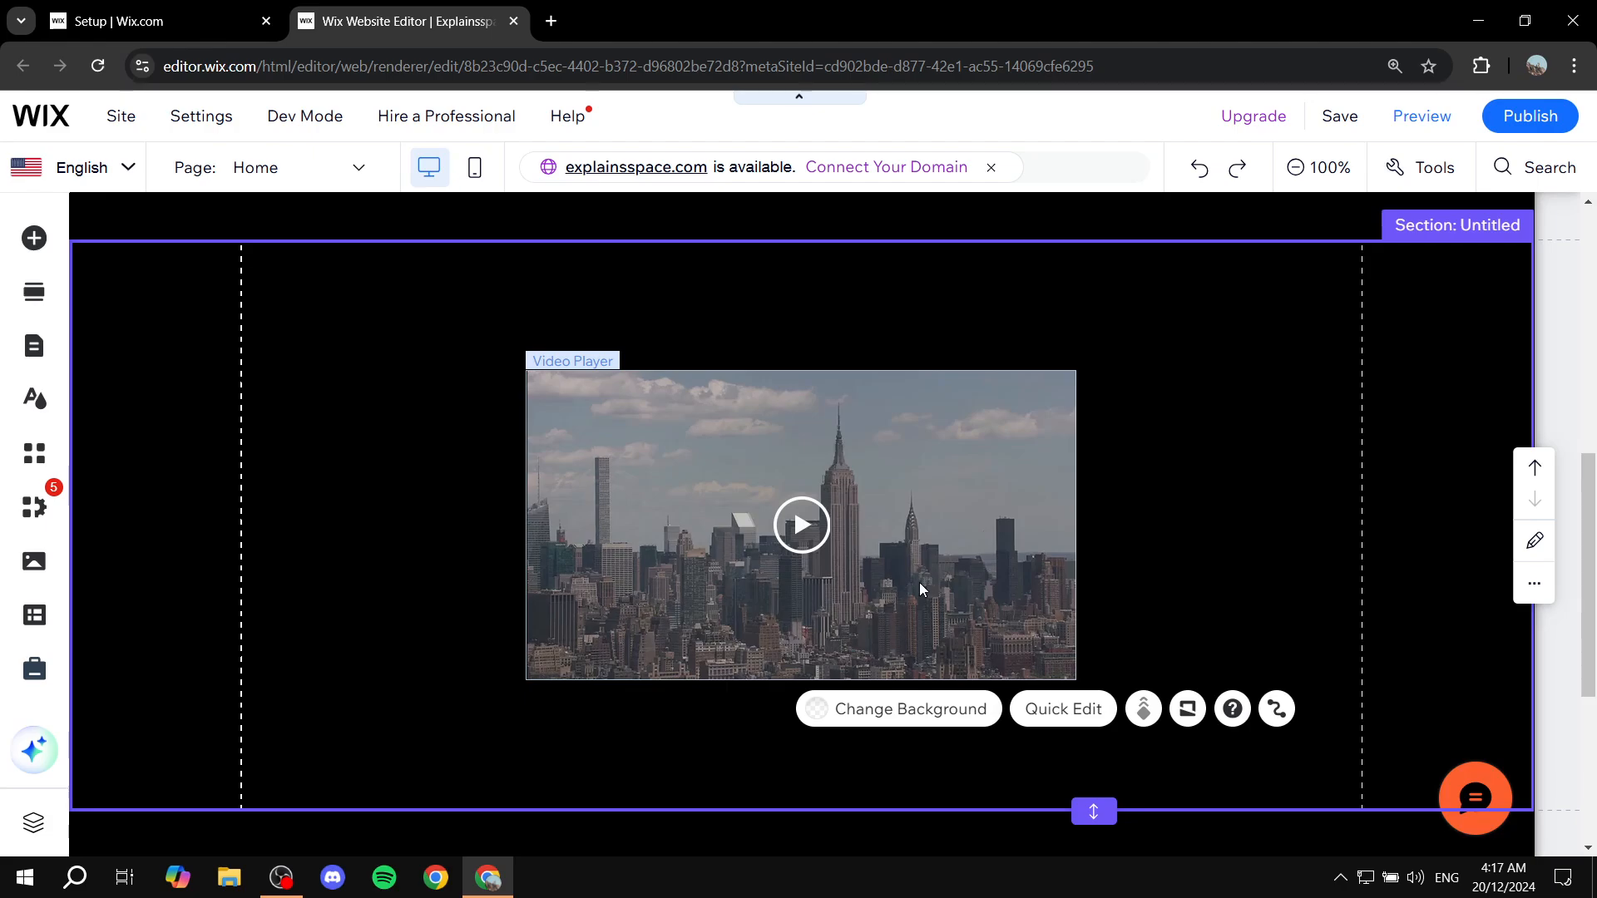
pyautogui.moveTo(1087, 810); pyautogui.dragTo(1078, 704)
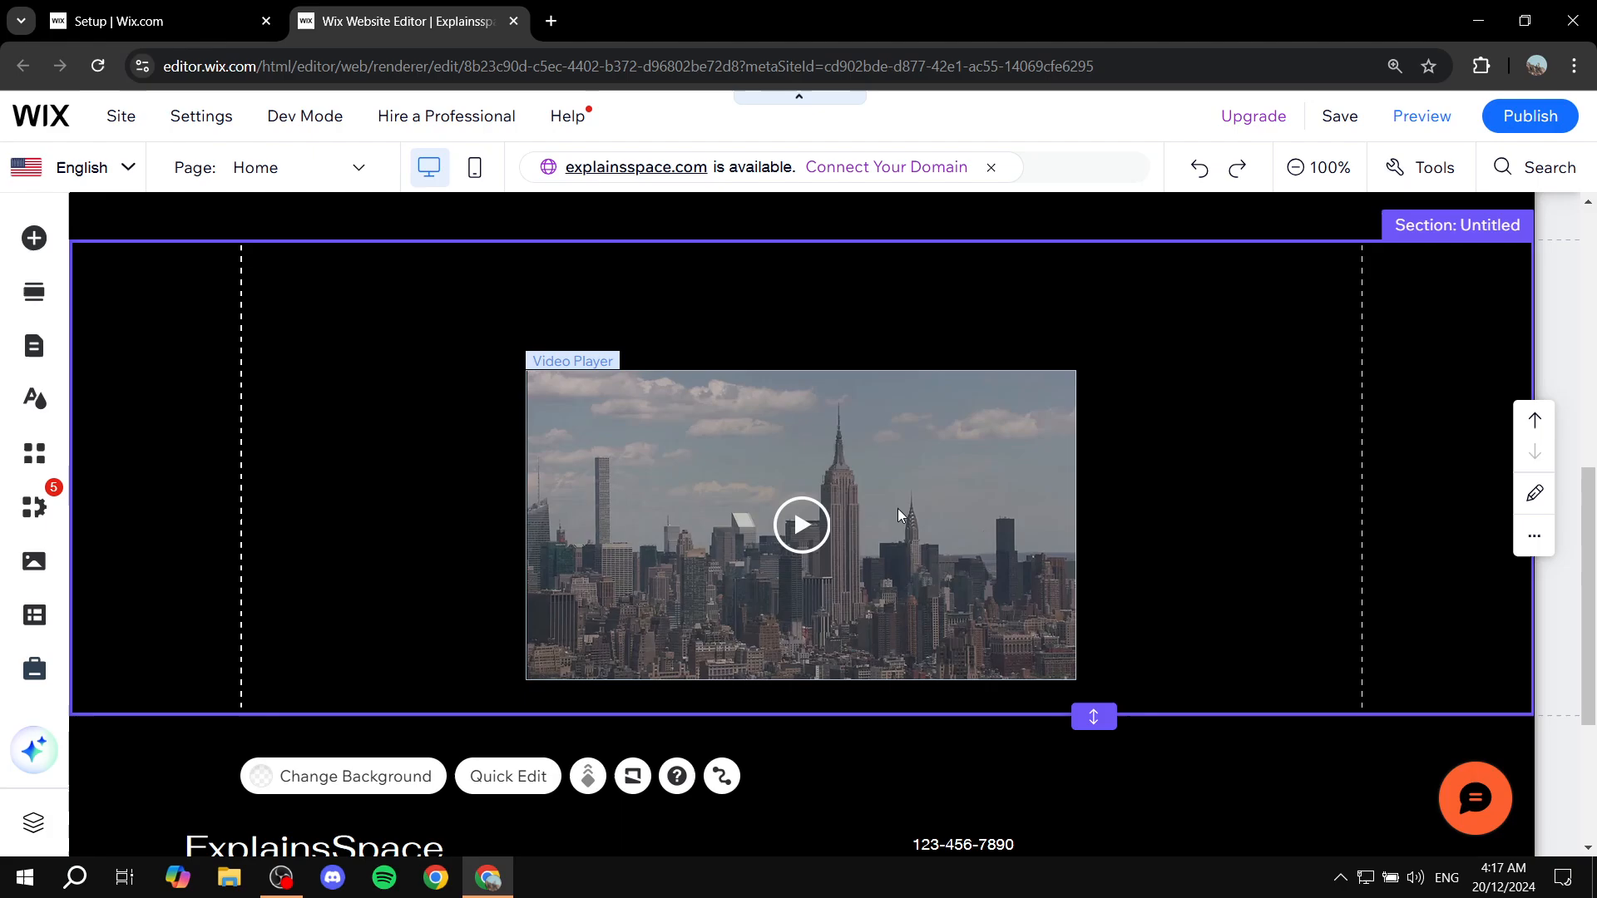
pyautogui.moveTo(898, 520); pyautogui.dragTo(964, 471)
pyautogui.click(1374, 456)
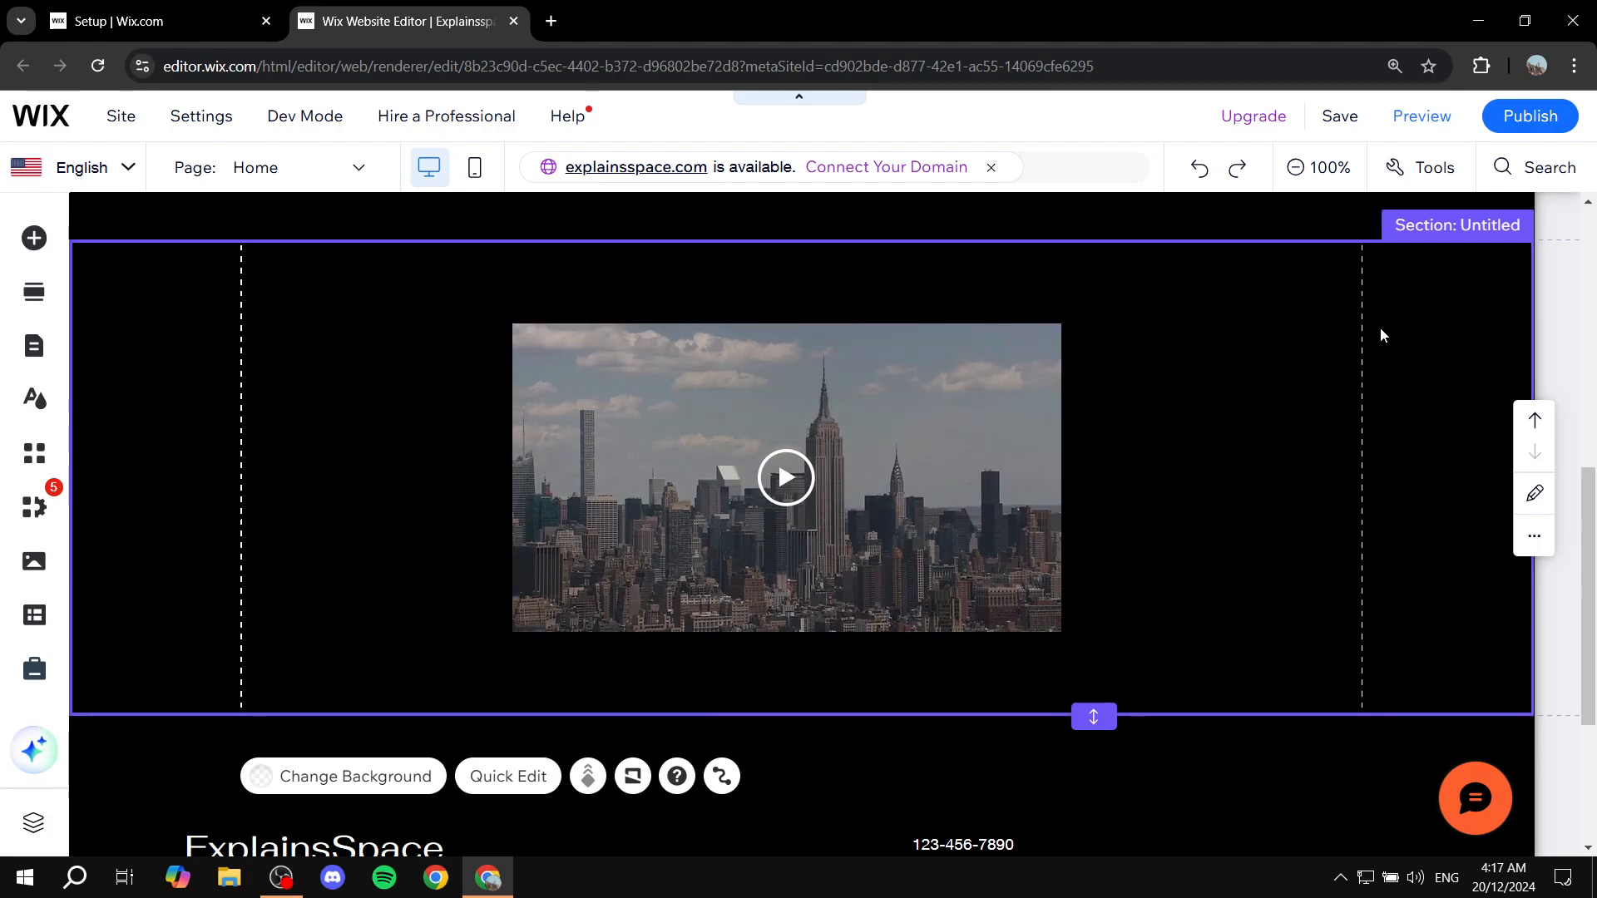
pyautogui.moveTo(944, 524)
pyautogui.mouseDown()
pyautogui.moveTo(980, 509)
pyautogui.moveTo(953, 517)
pyautogui.mouseUp()
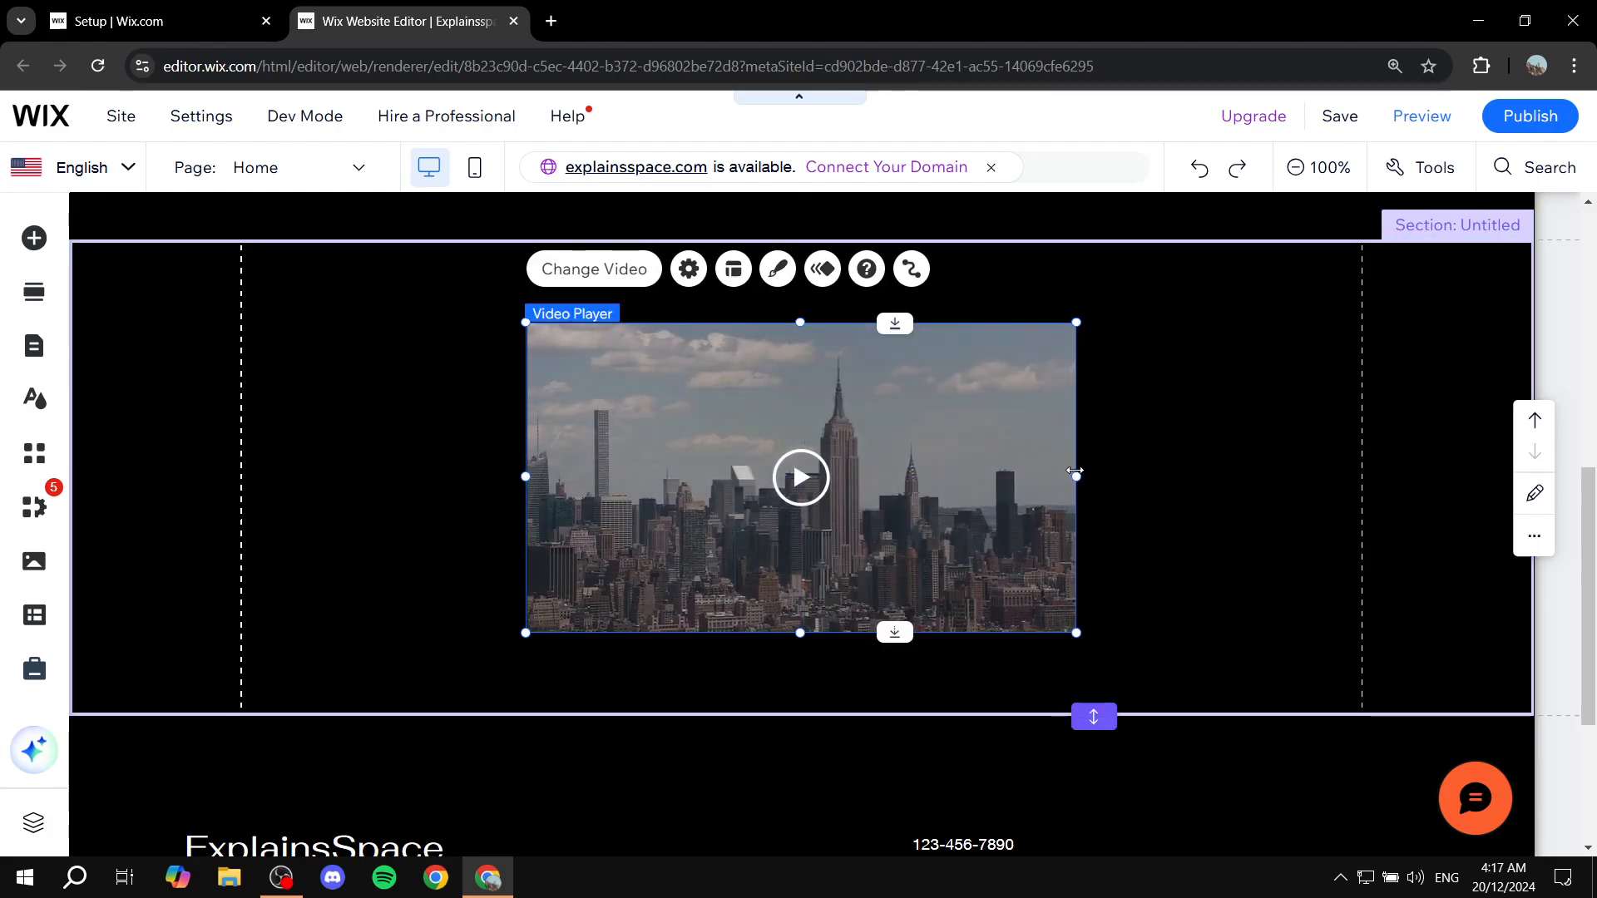
# - Enlarge the video player to nearly fill the section within the page gridlines and recenter it
pyautogui.moveTo(1075, 471); pyautogui.dragTo(1321, 474)
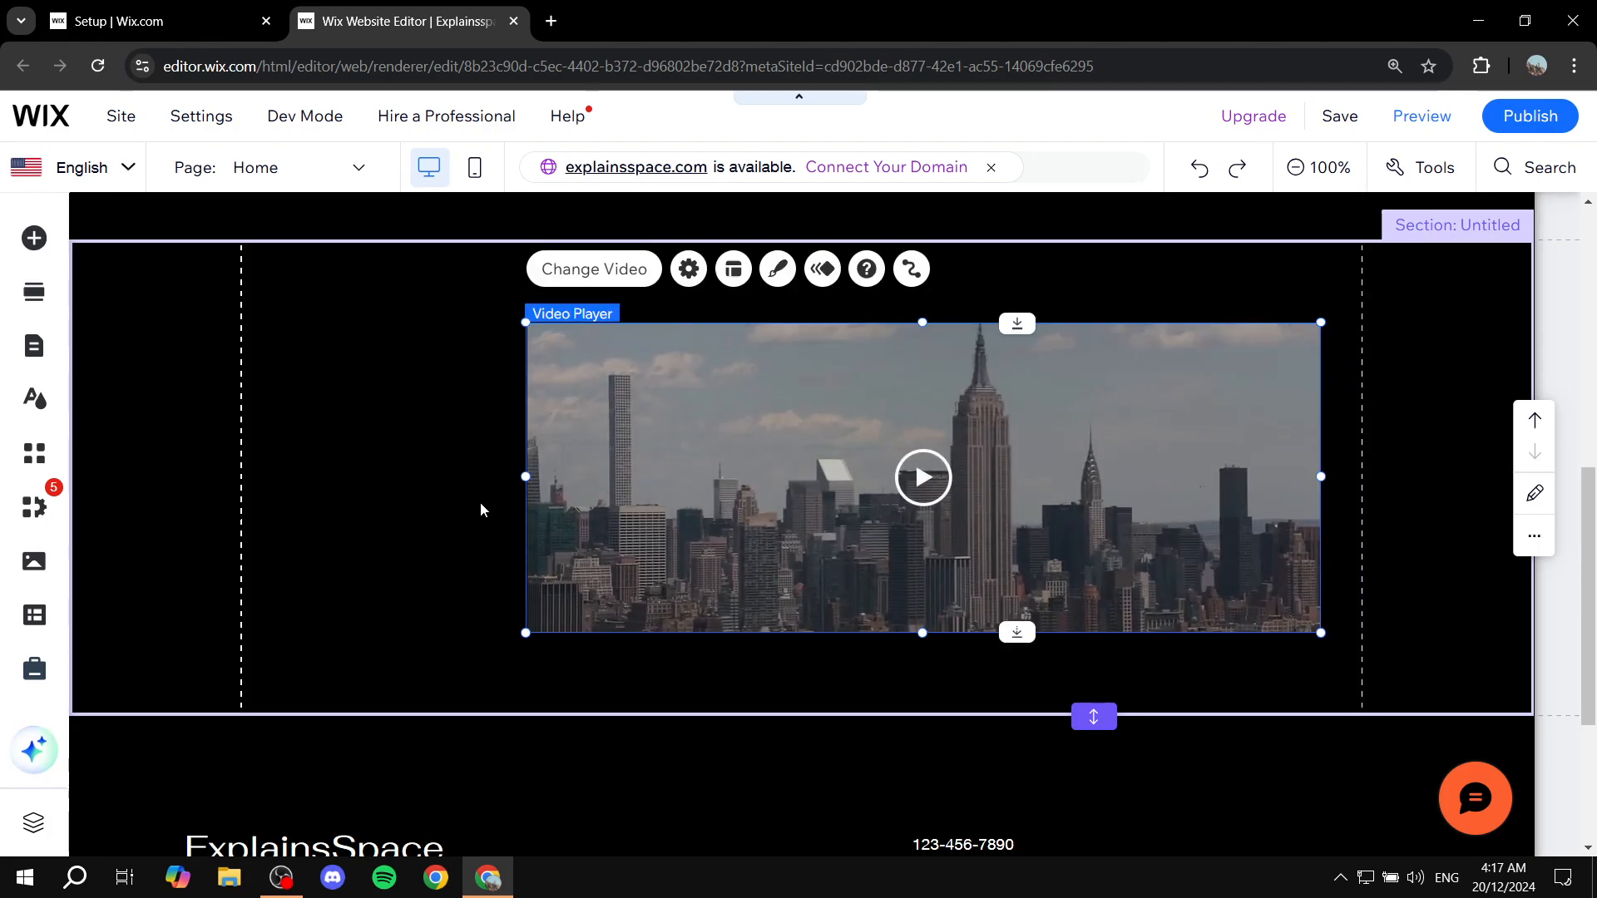
pyautogui.moveTo(525, 478); pyautogui.dragTo(261, 487)
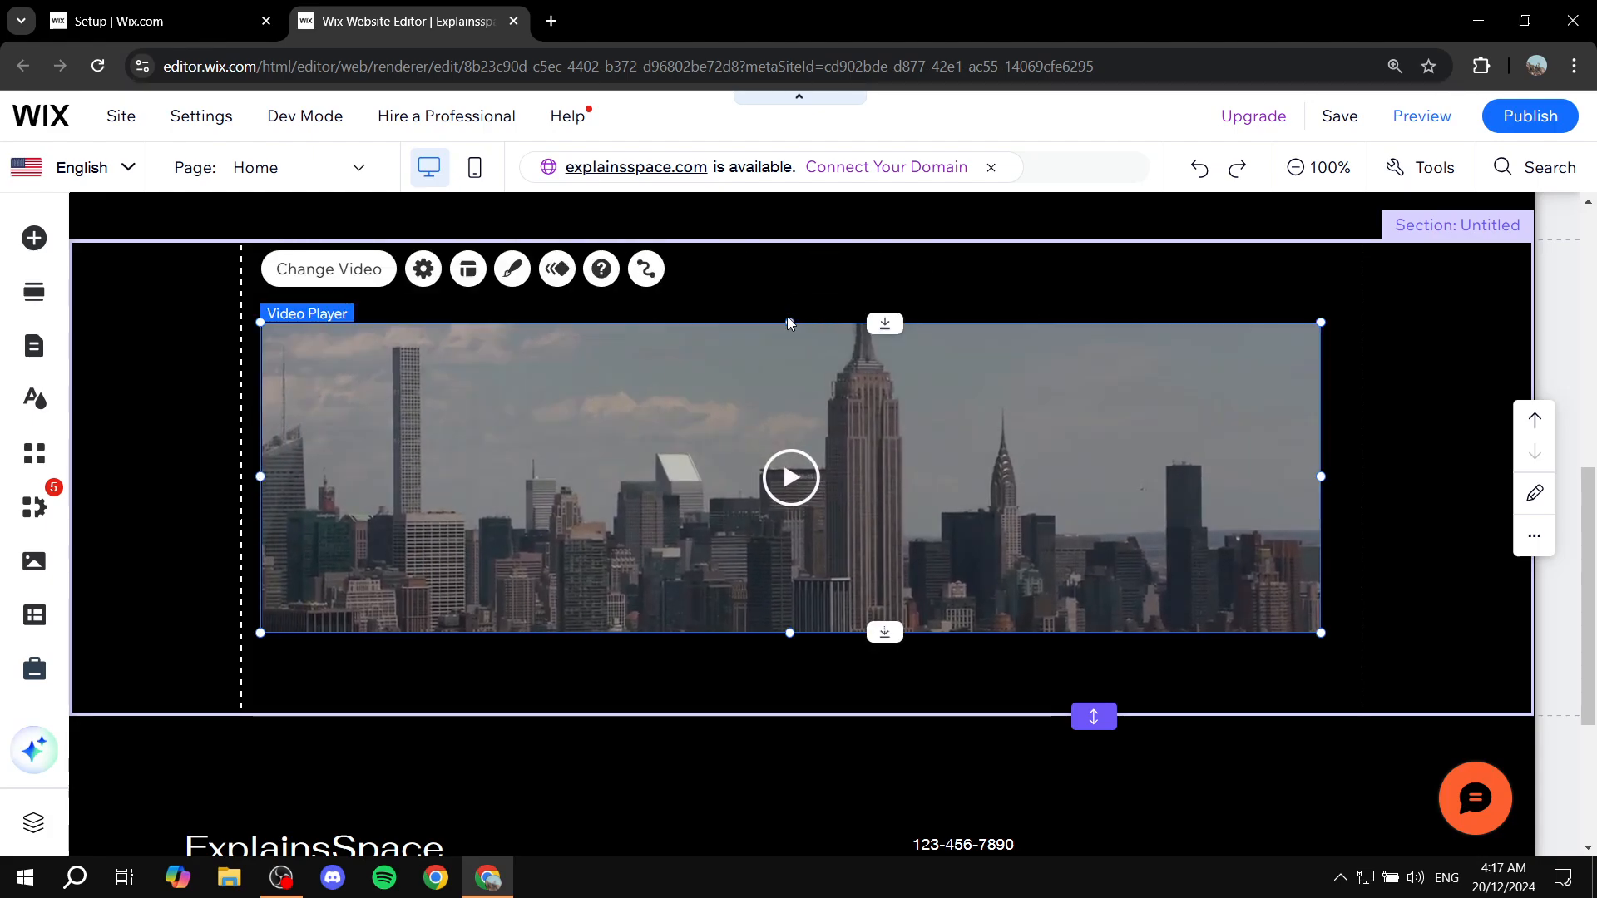
pyautogui.moveTo(787, 319); pyautogui.dragTo(790, 273)
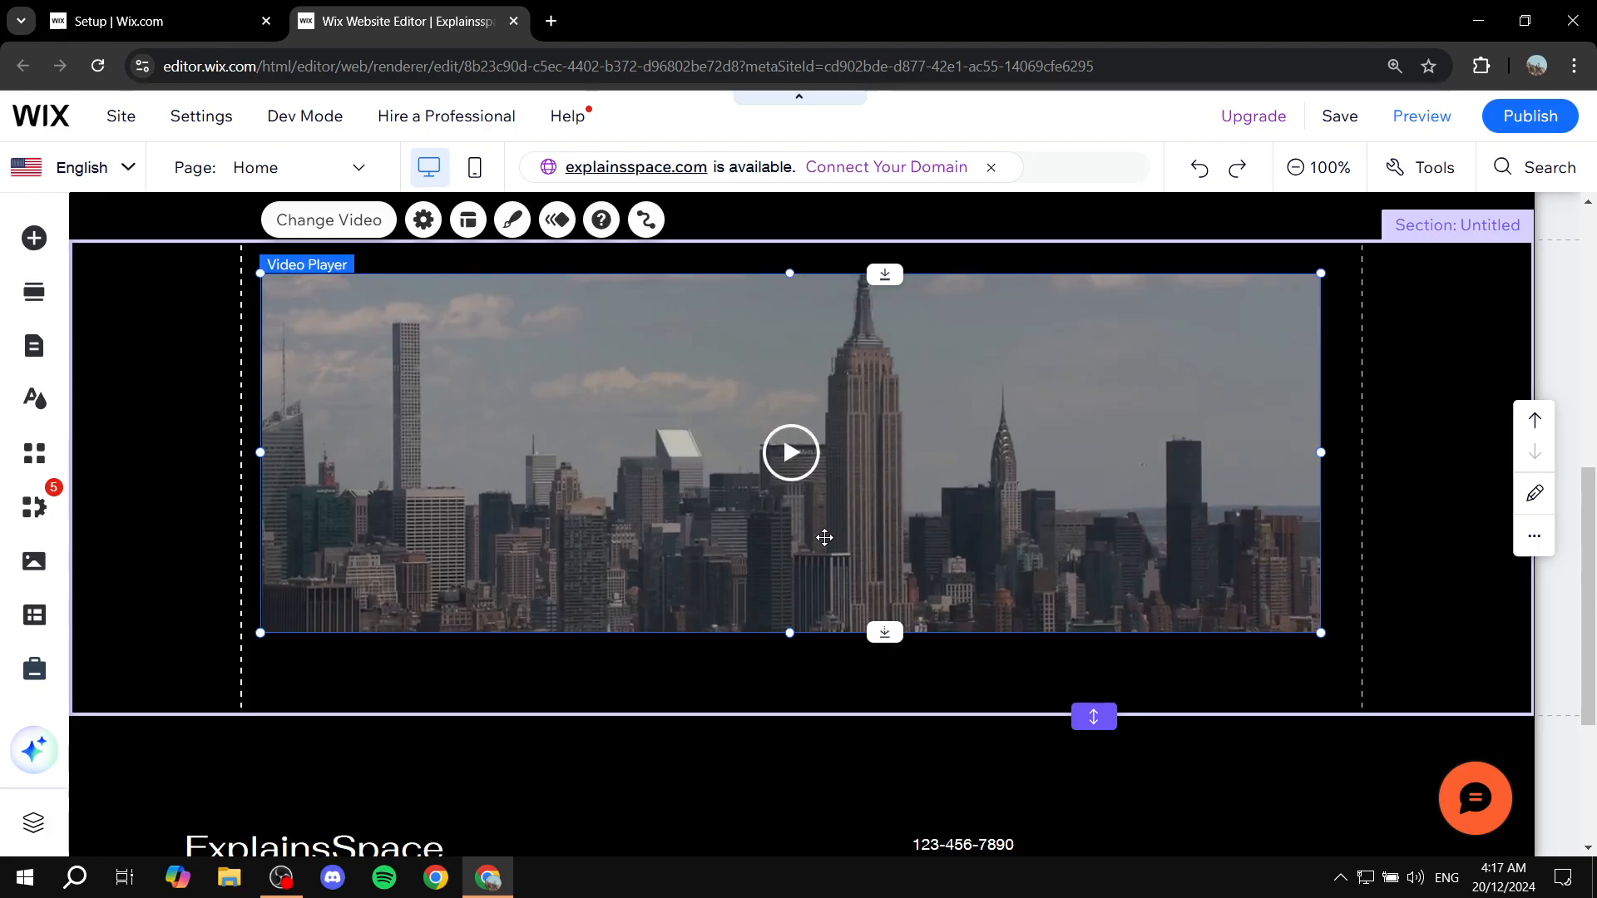
pyautogui.moveTo(788, 633); pyautogui.dragTo(788, 692)
pyautogui.moveTo(1003, 549)
pyautogui.mouseDown()
pyautogui.moveTo(1037, 545)
pyautogui.moveTo(1014, 543)
pyautogui.mouseUp()
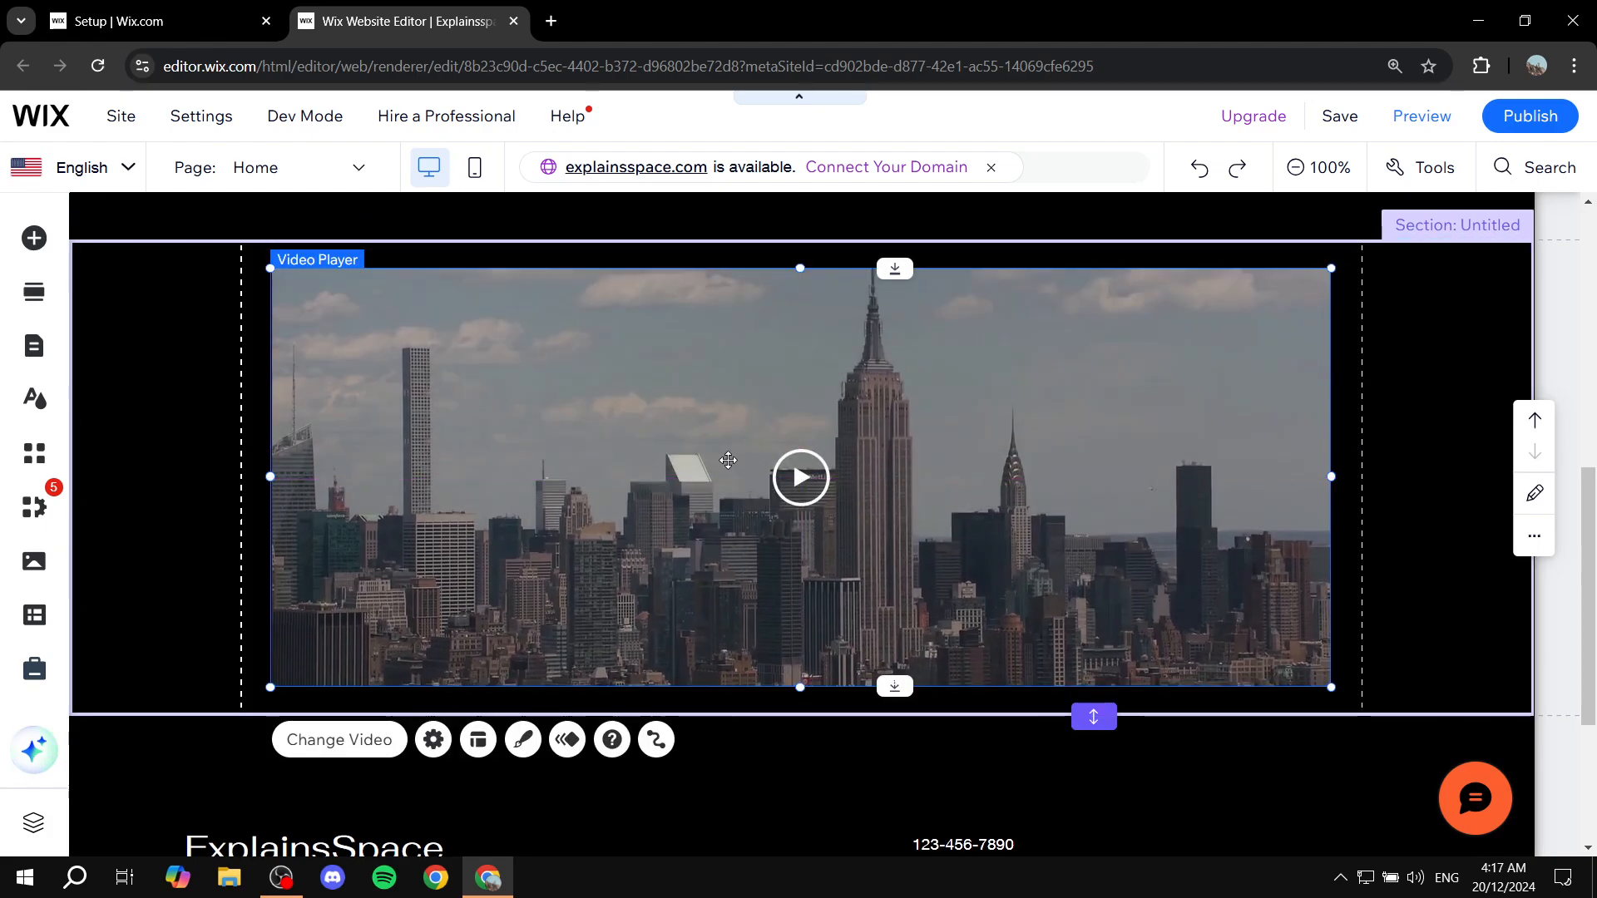
# - Replace the player's default video with Test.mp4 from the site files and close the video settings
pyautogui.click(433, 740)
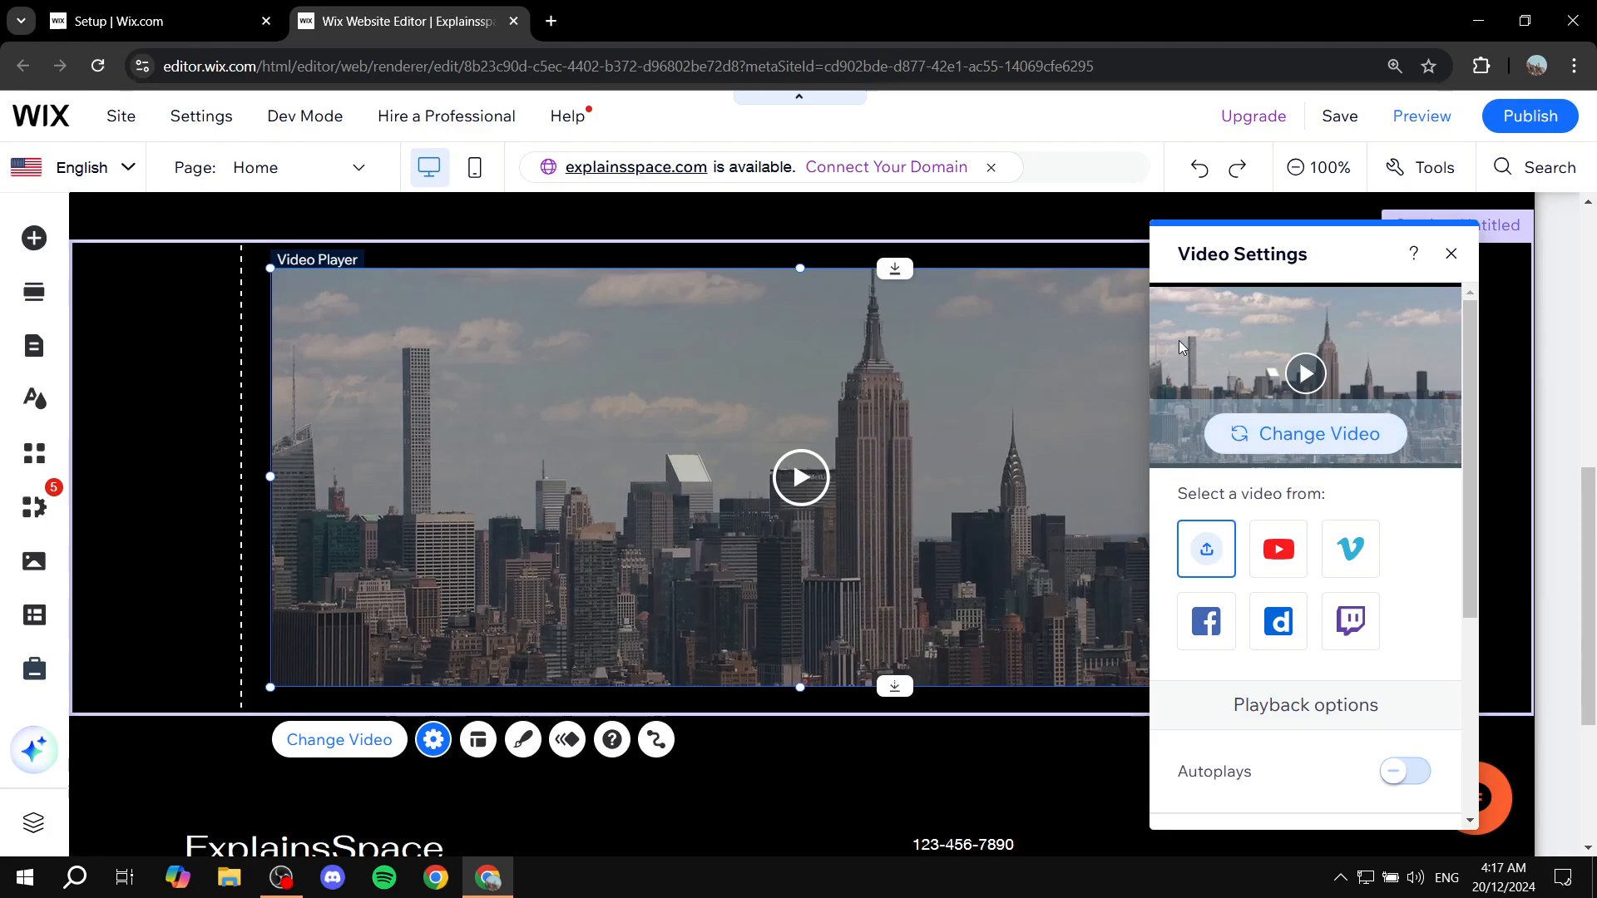
pyautogui.click(1302, 440)
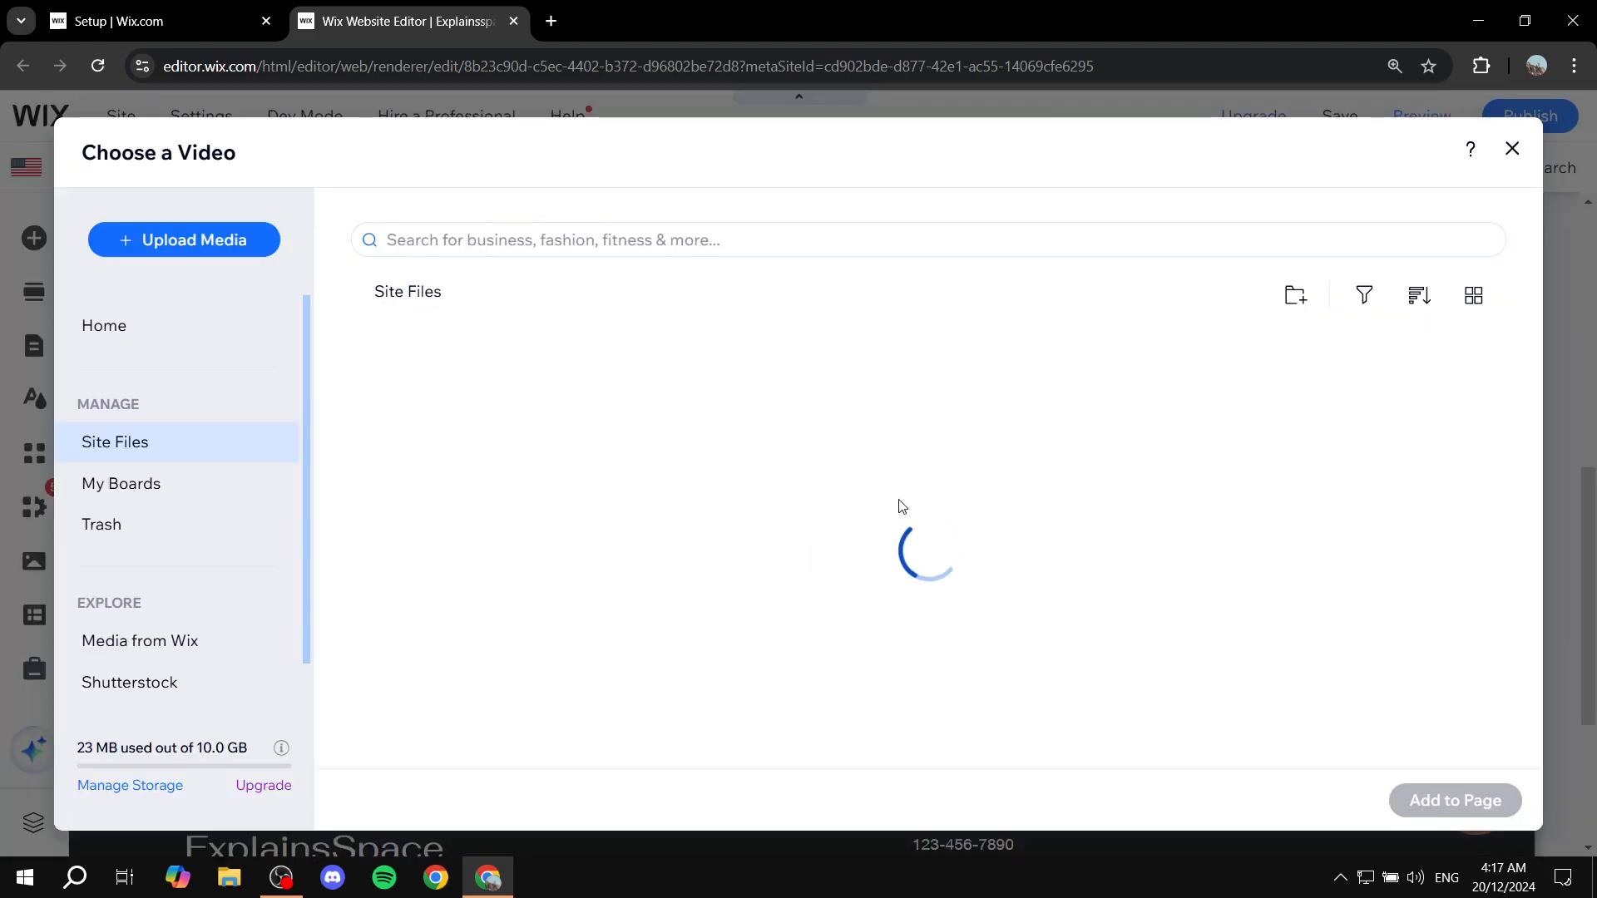
pyautogui.scroll(-6, 942, 447)
pyautogui.scroll(2, 856, 521)
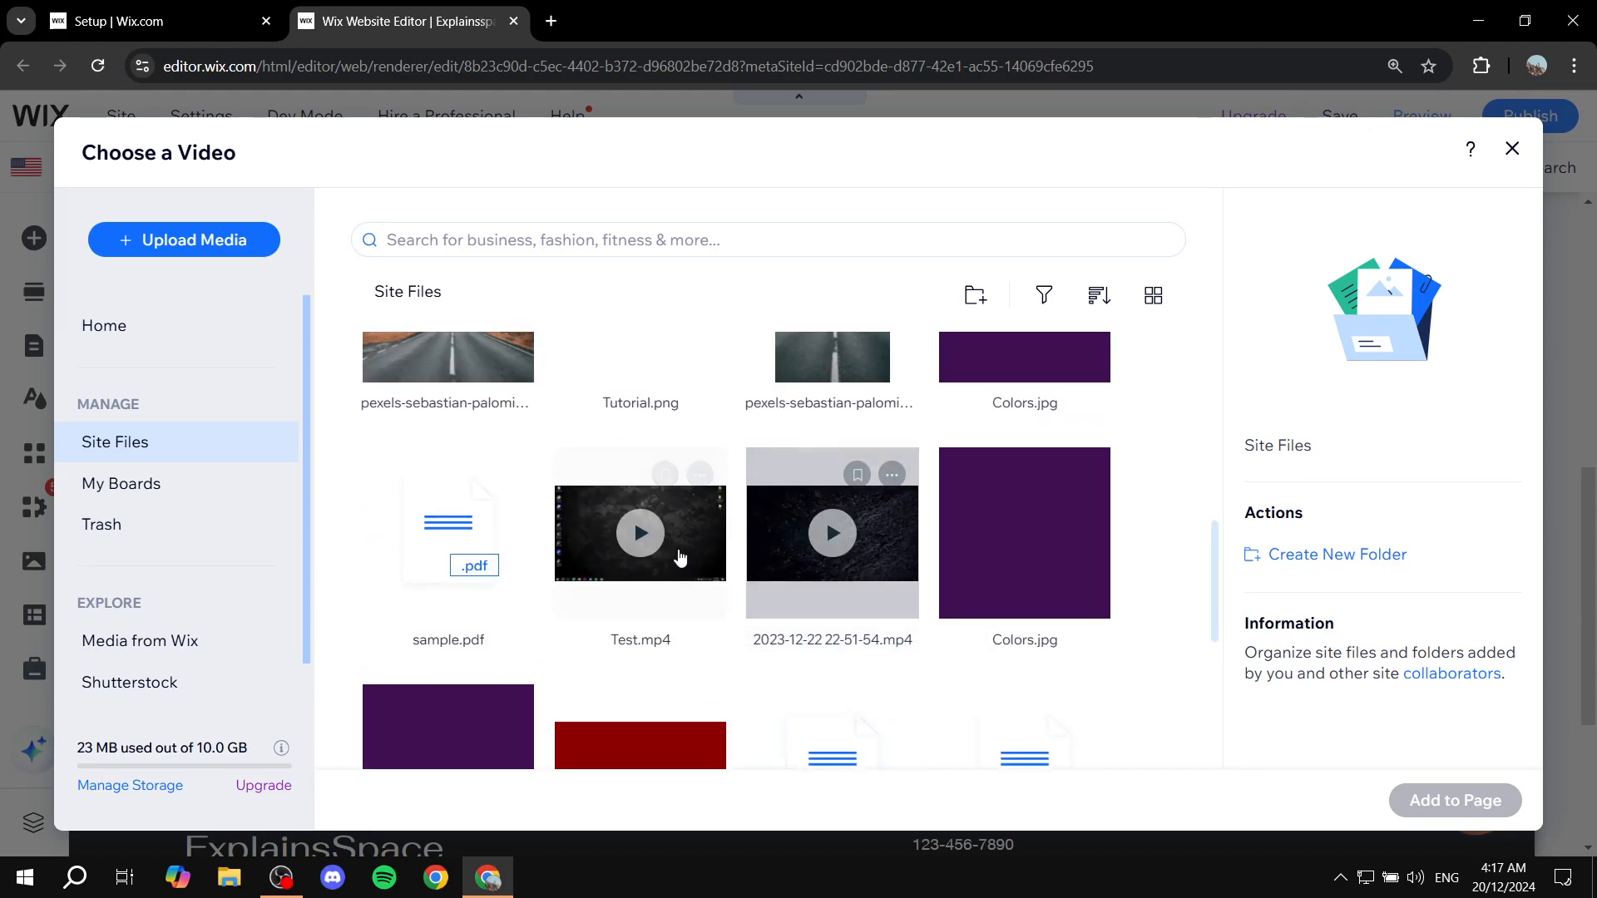
pyautogui.click(677, 552)
pyautogui.click(1455, 800)
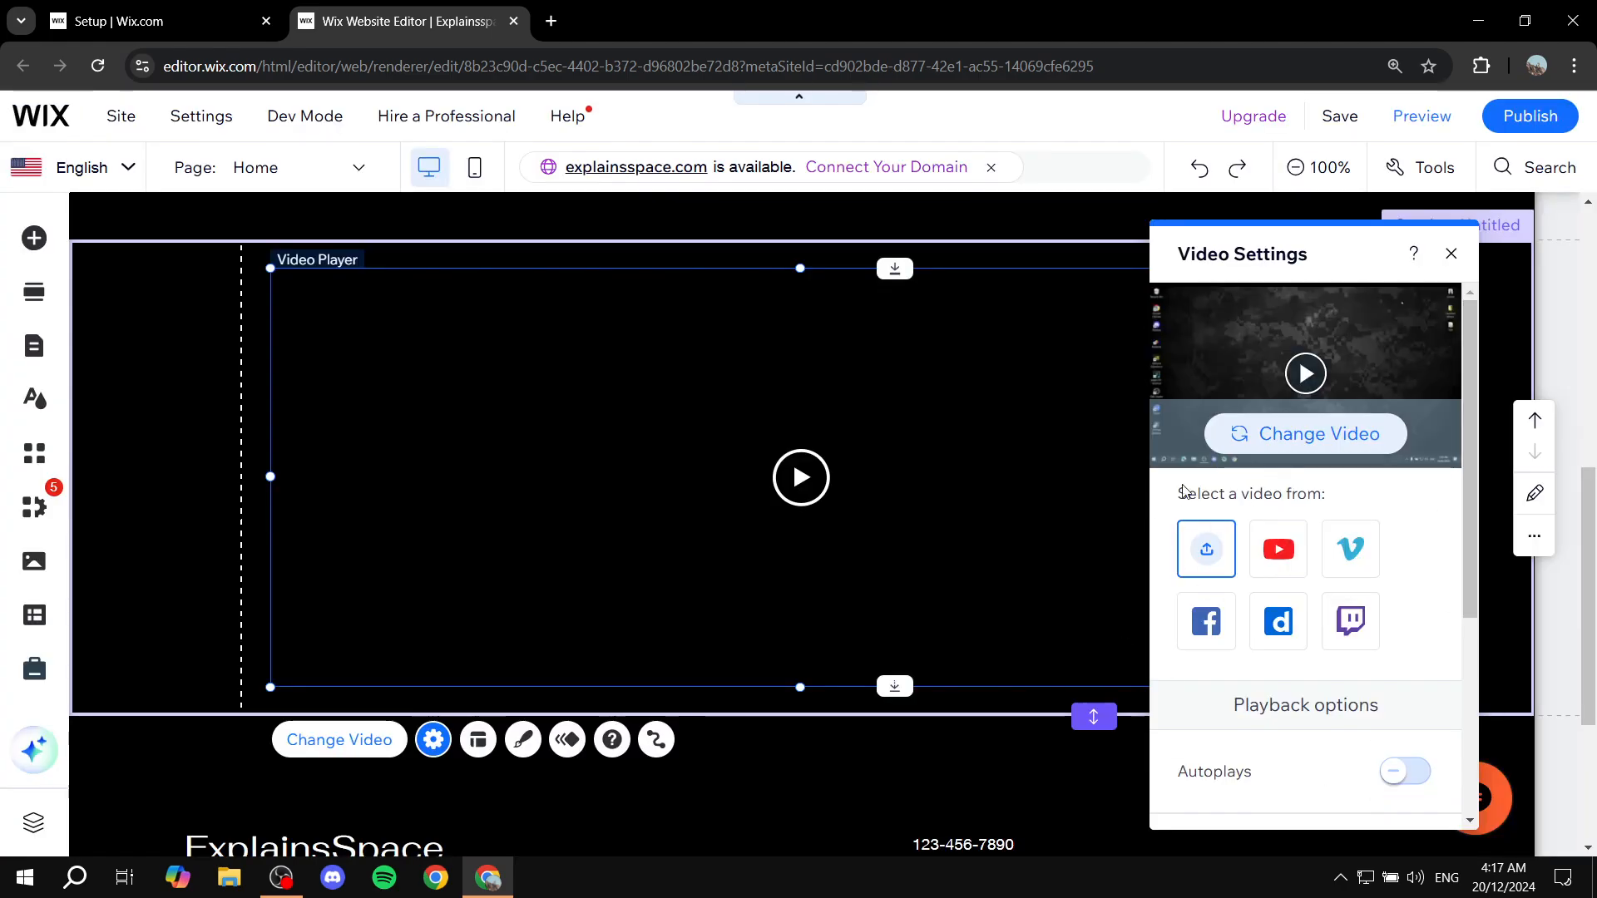
pyautogui.click(1451, 256)
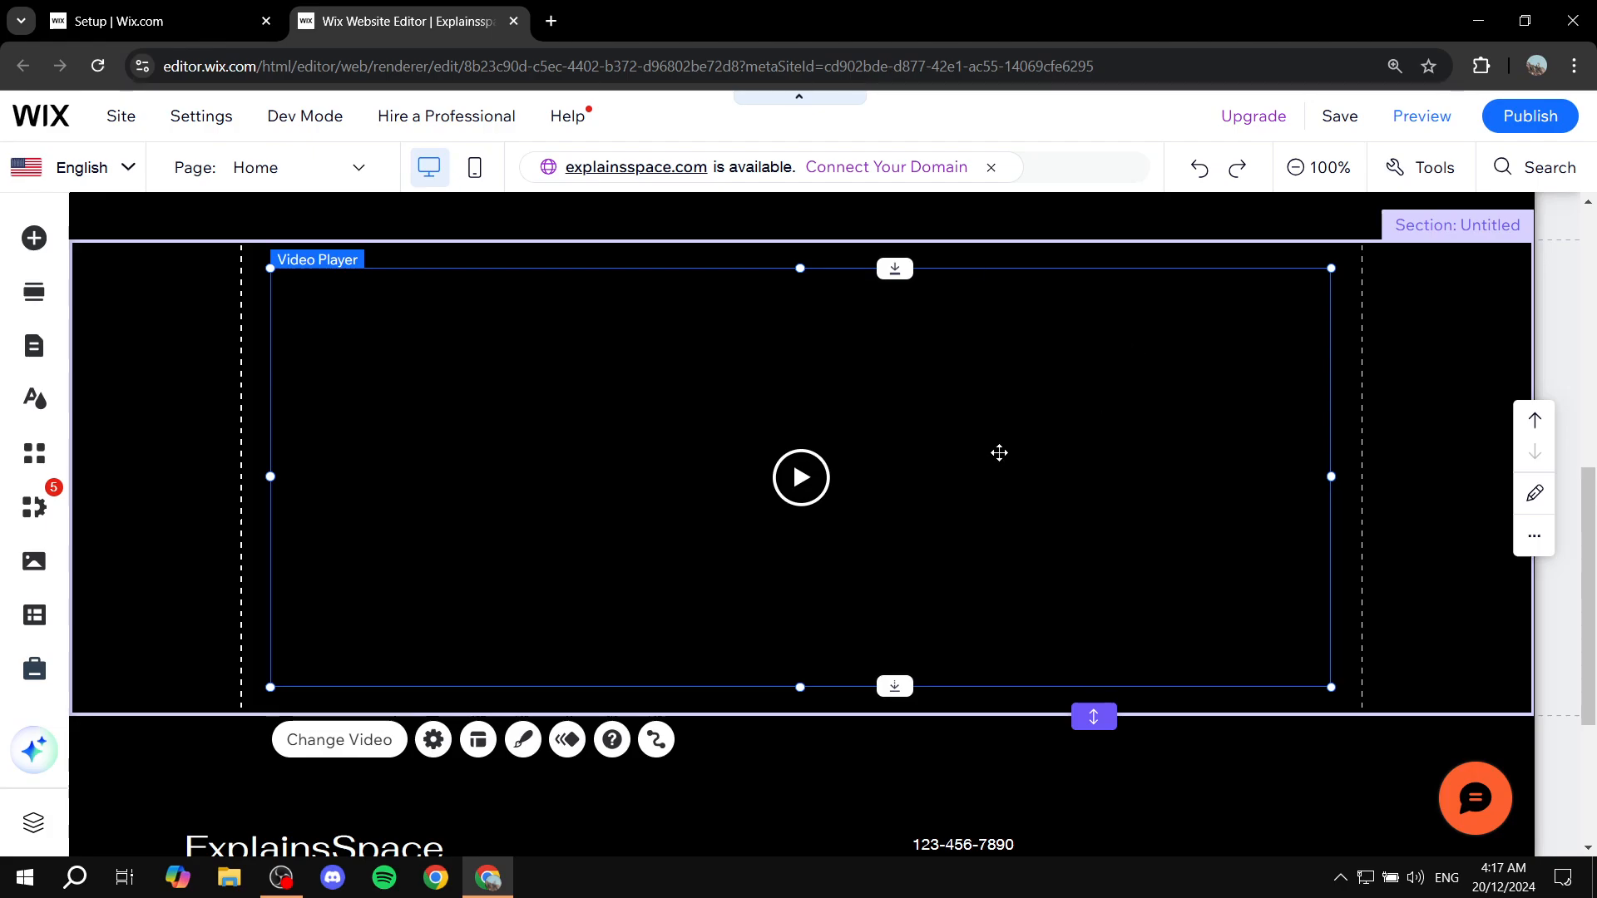
# - Switch to the mobile view and check how the new video section sits above the footer
pyautogui.click(473, 170)
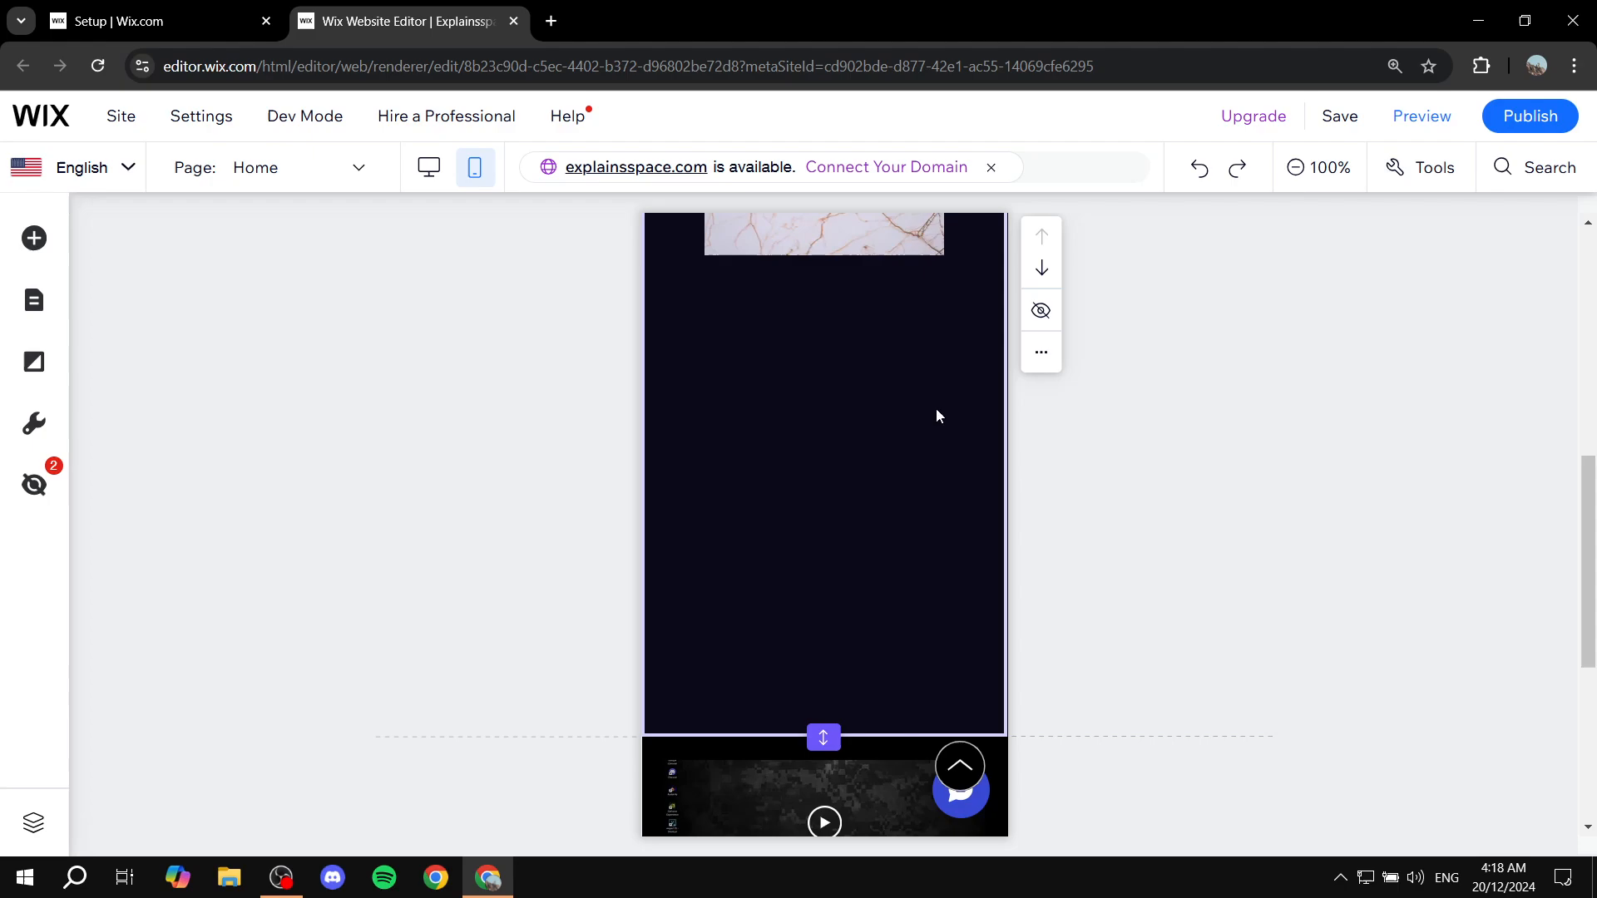
pyautogui.scroll(6, 935, 407)
pyautogui.scroll(-6, 943, 383)
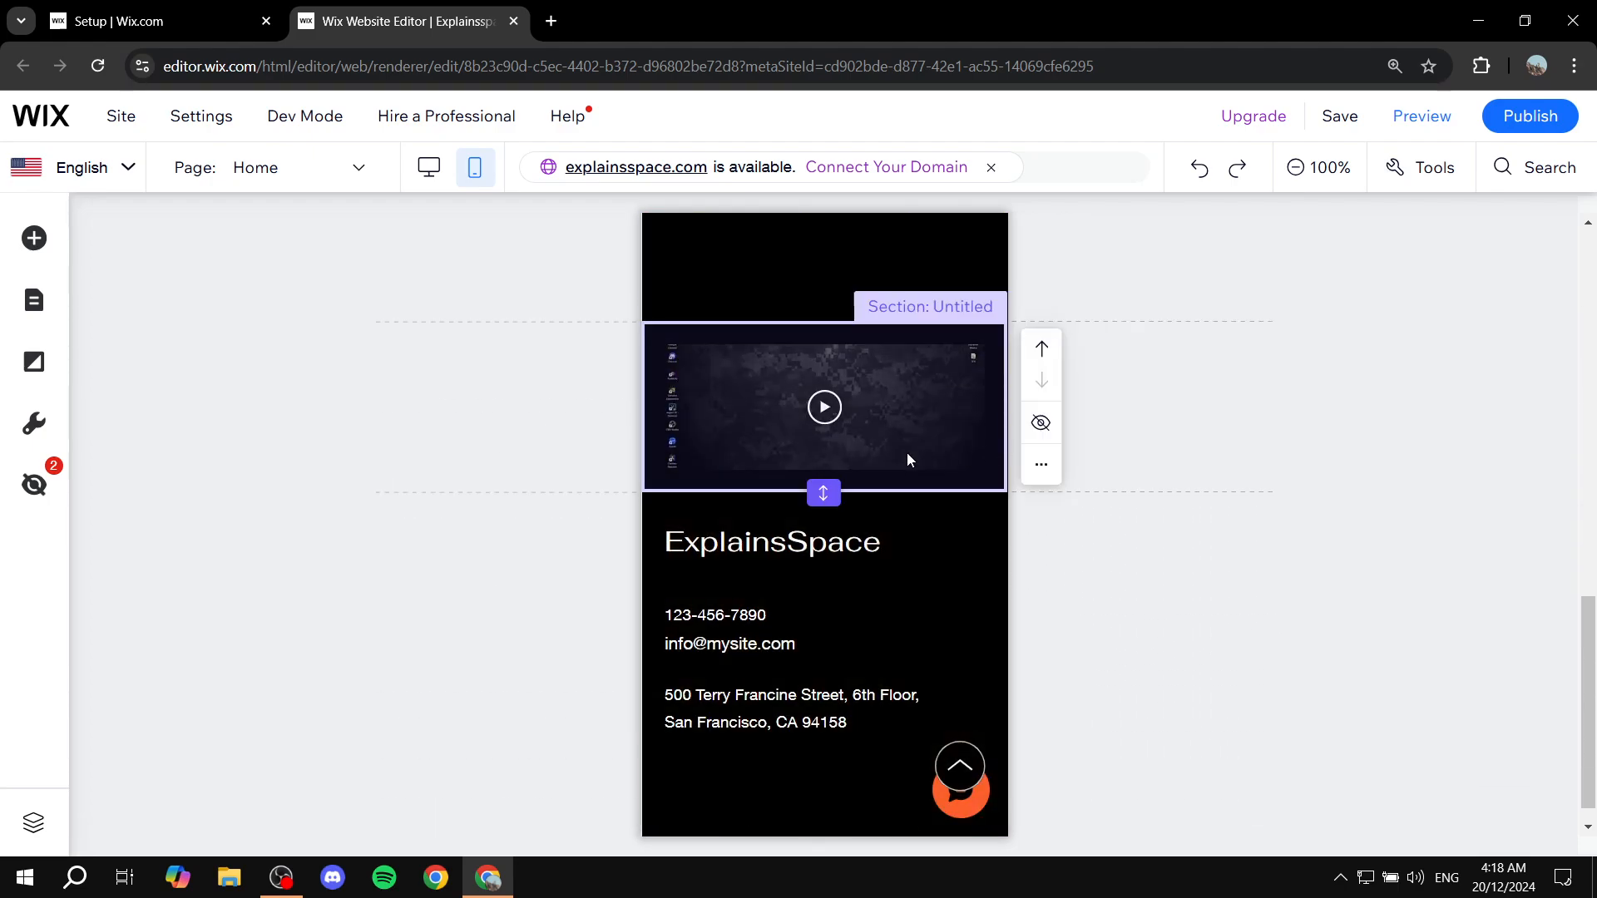
pyautogui.scroll(3, 862, 407)
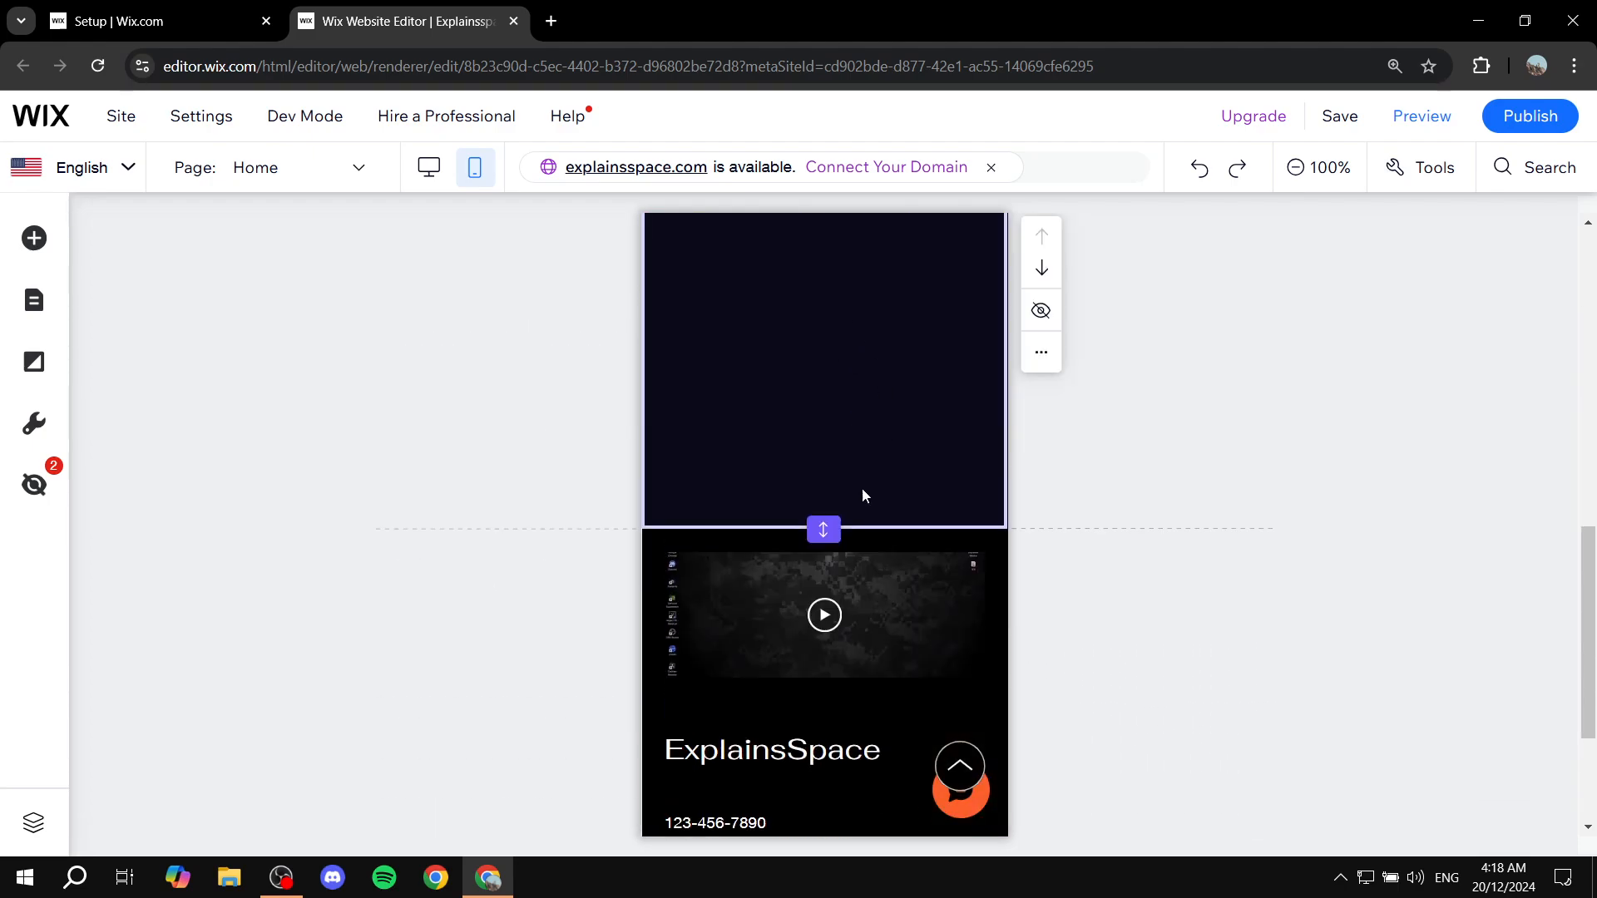
# - Shorten the mobile welcome section so it ends just below the marble image, directly above the video section
pyautogui.moveTo(834, 513); pyautogui.dragTo(948, 407)
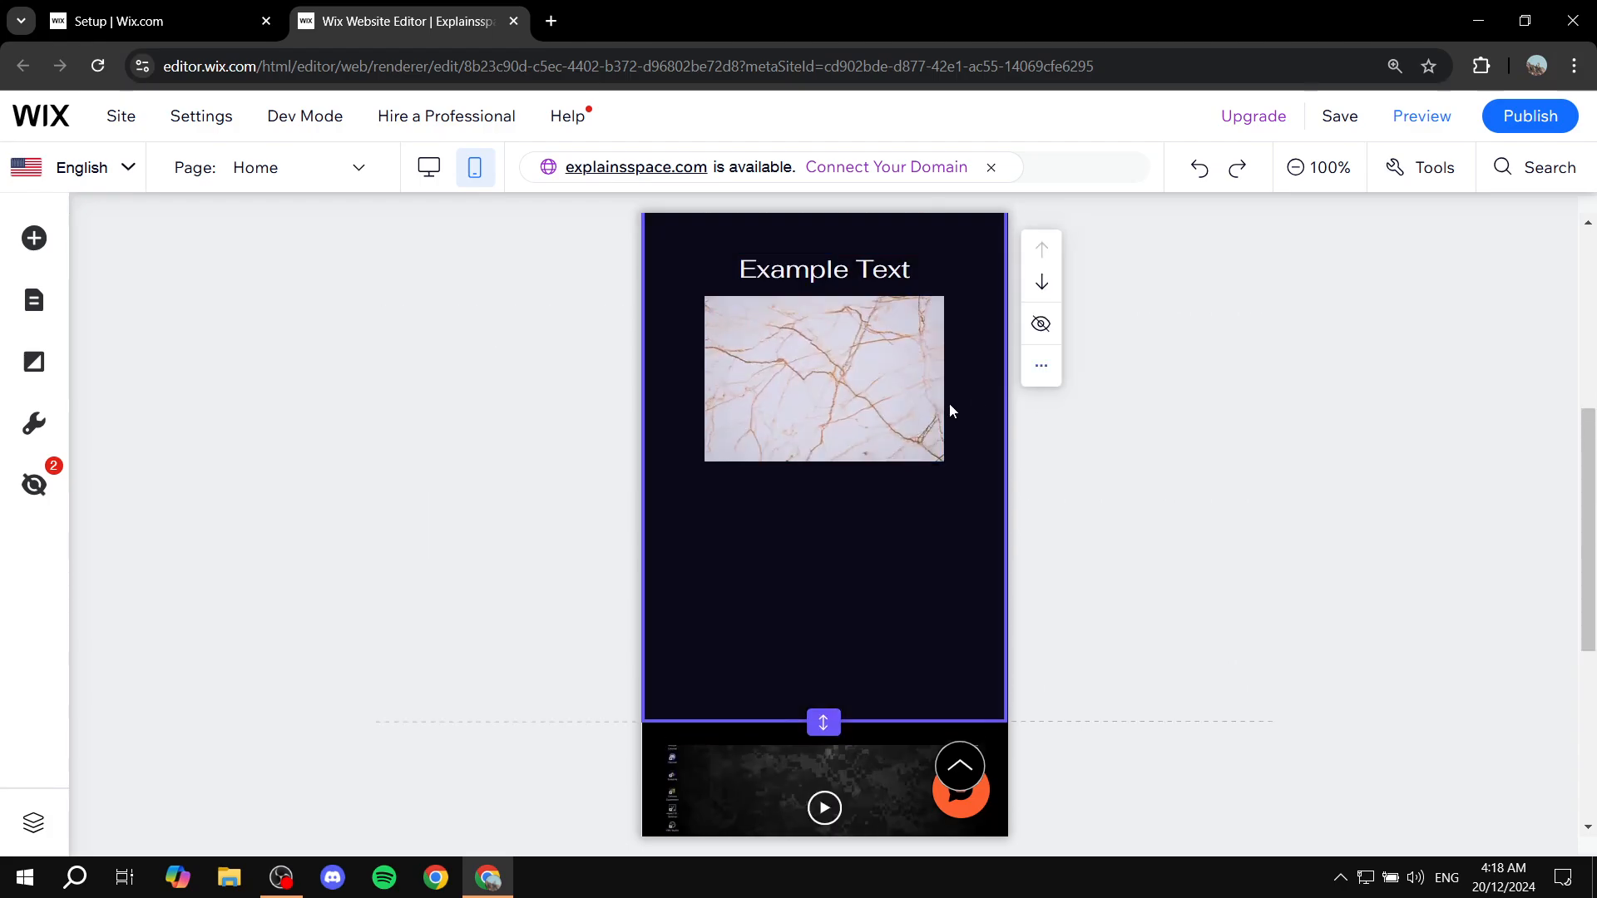
pyautogui.moveTo(823, 722); pyautogui.dragTo(823, 491)
pyautogui.scroll(-2, 1003, 492)
pyautogui.scroll(2, 1002, 492)
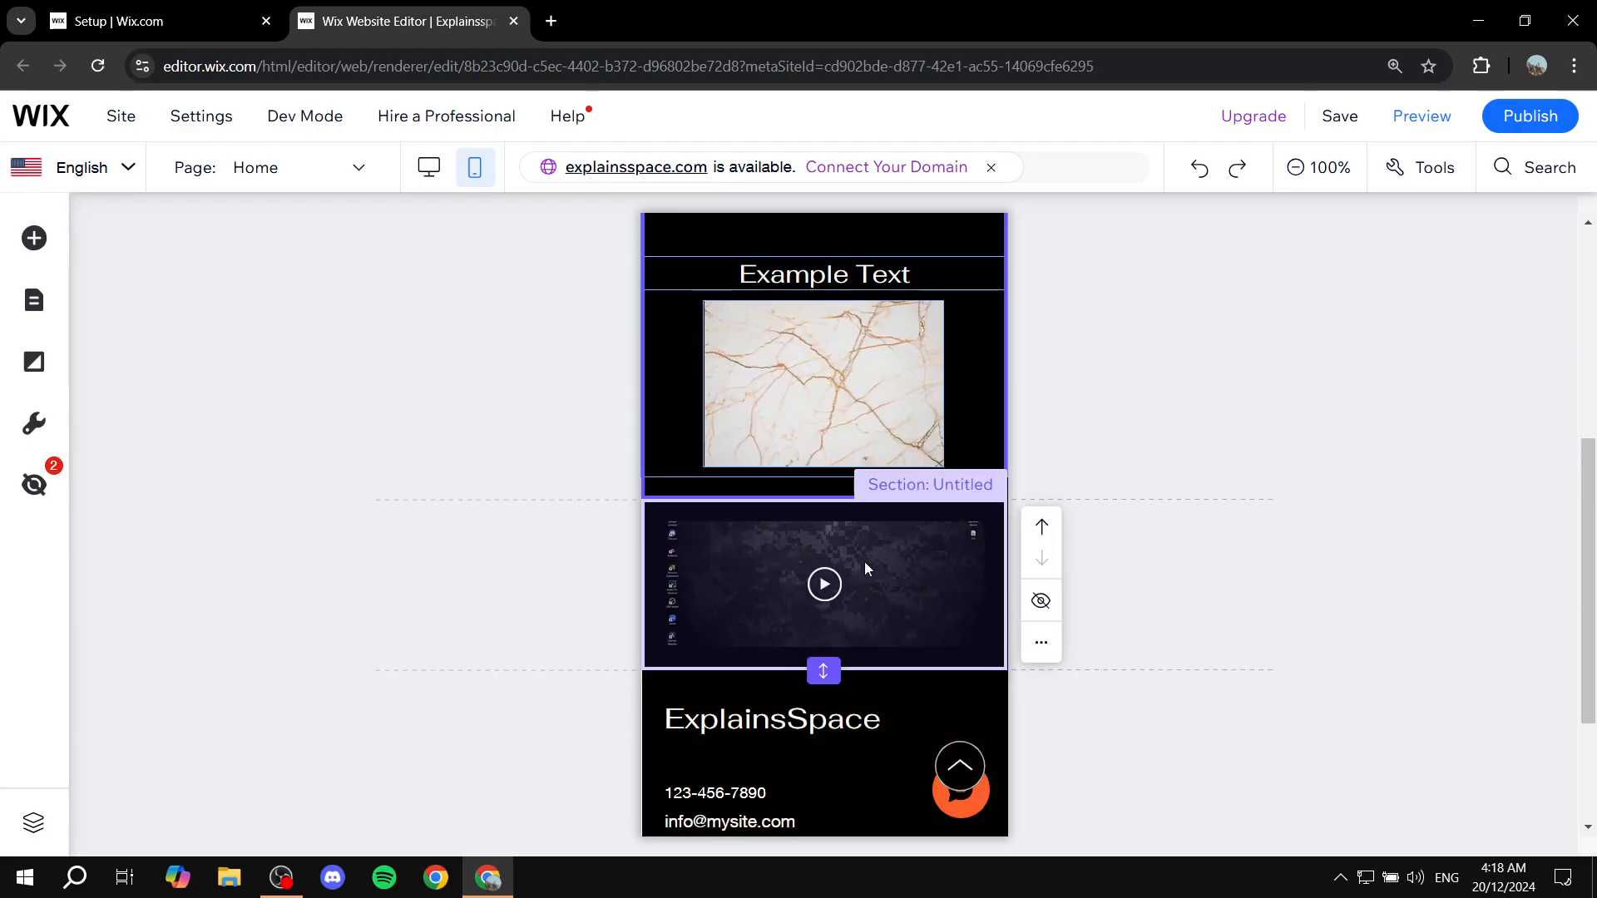
pyautogui.scroll(5, 707, 395)
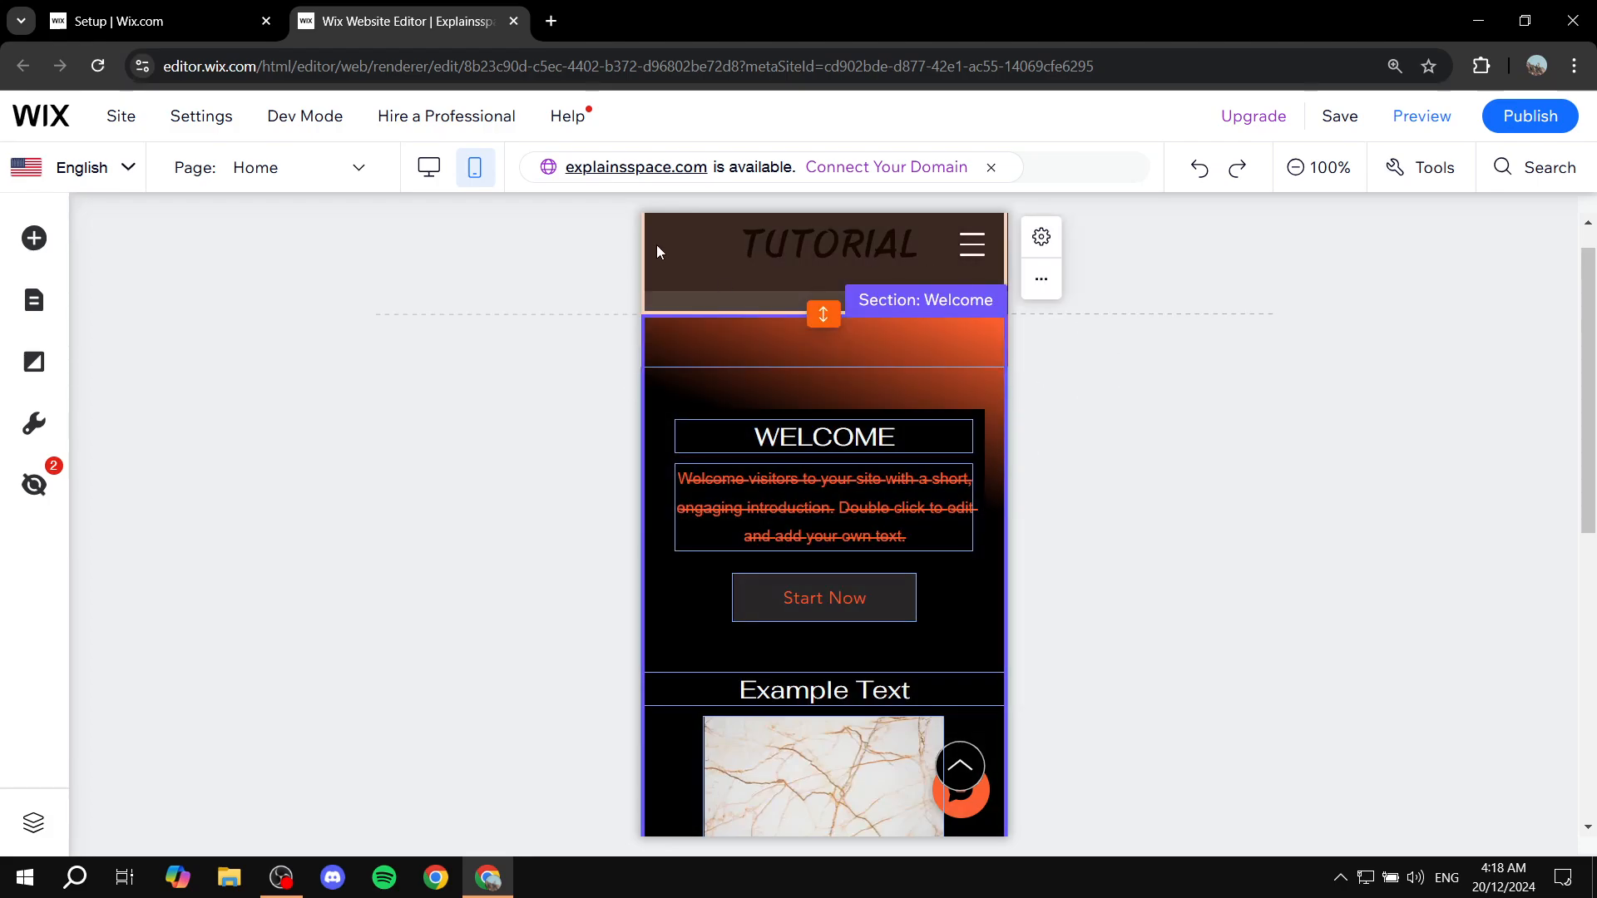
pyautogui.scroll(-5, 978, 602)
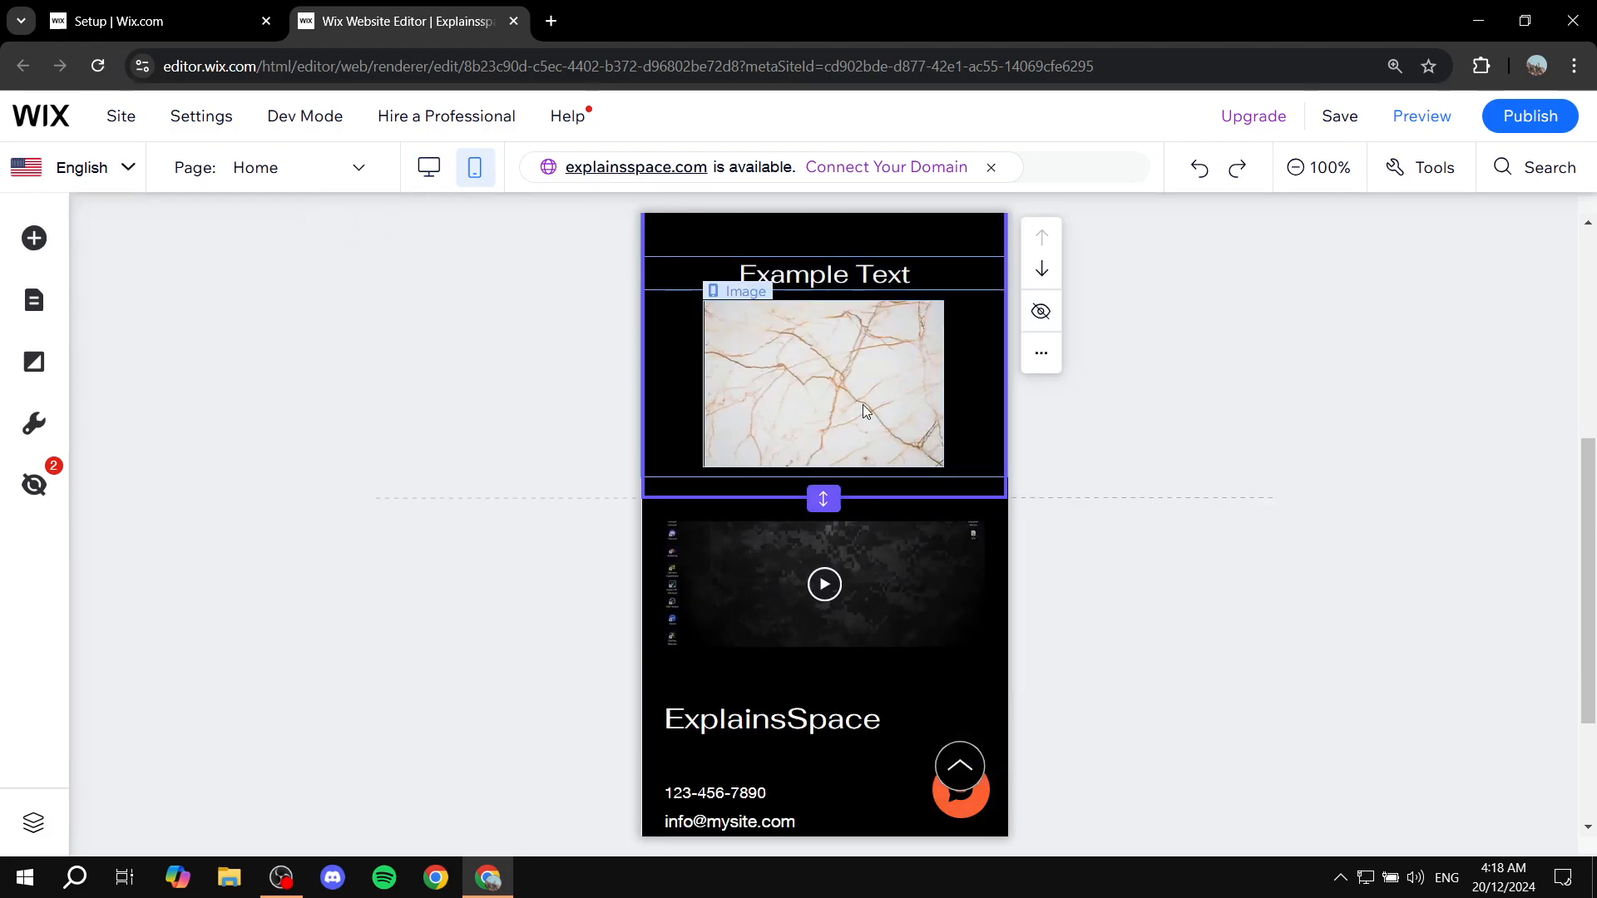
pyautogui.scroll(5, 903, 431)
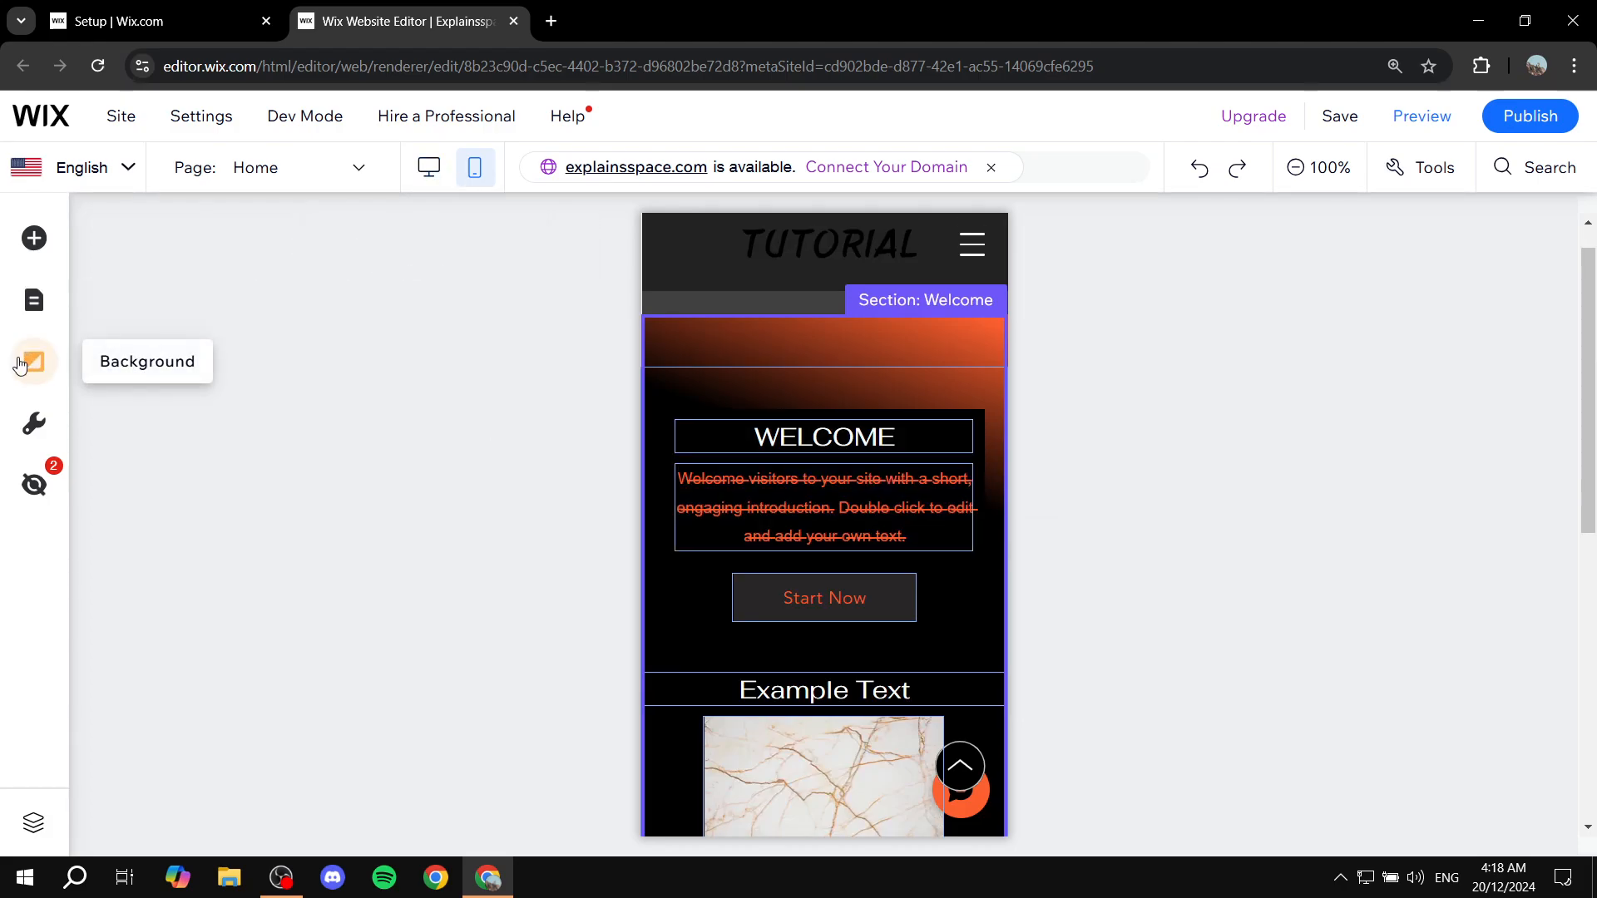
pyautogui.click(20, 365)
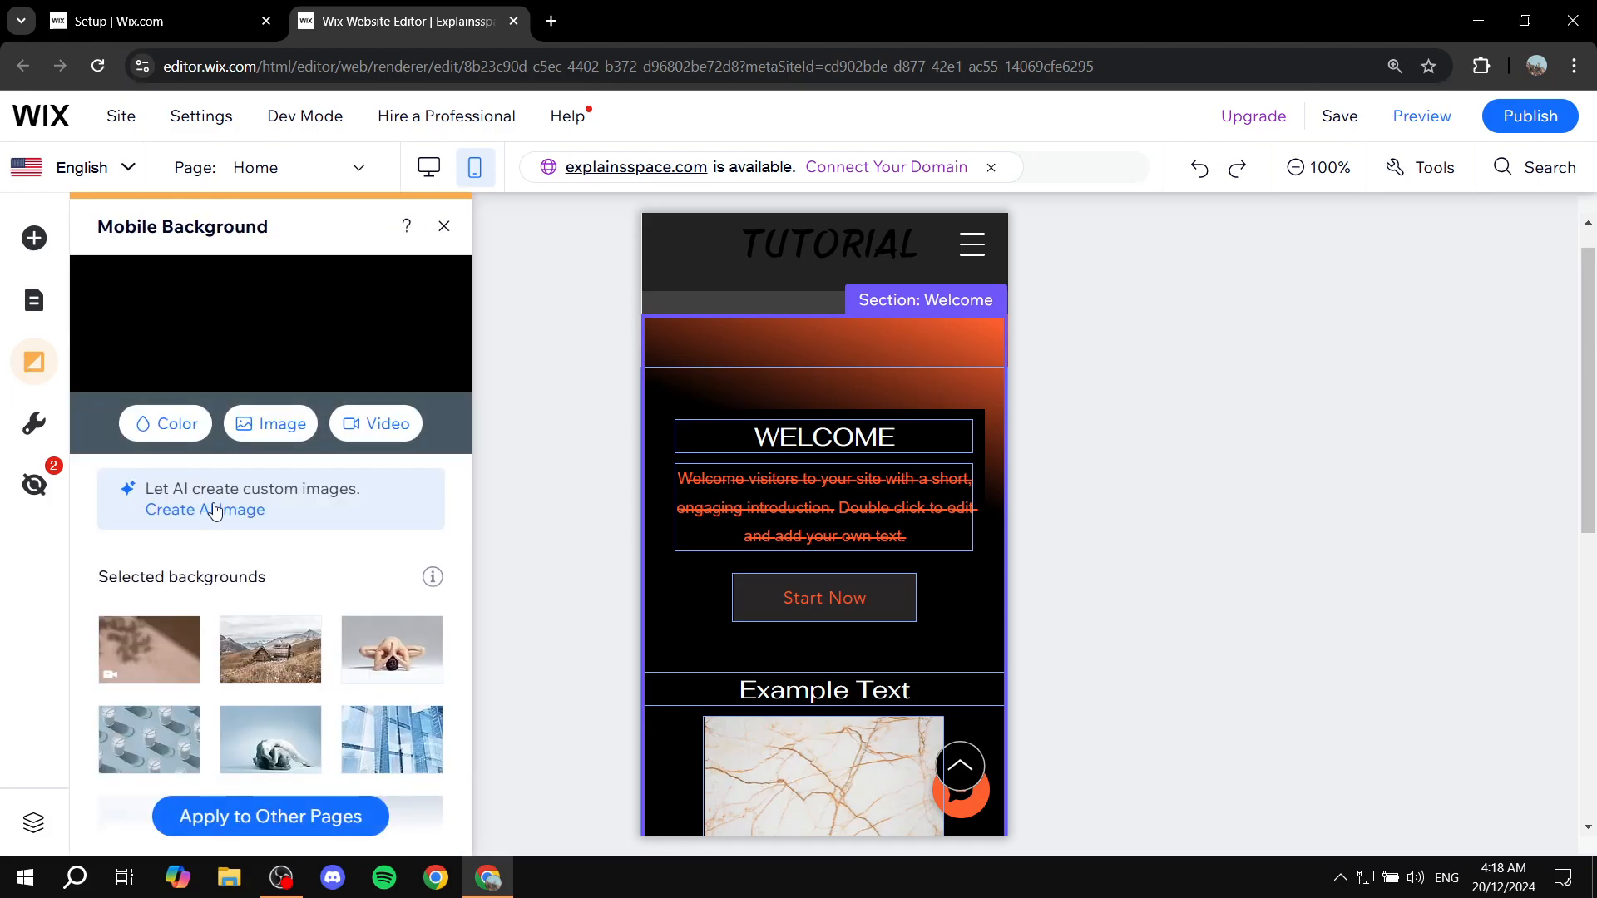
pyautogui.click(379, 426)
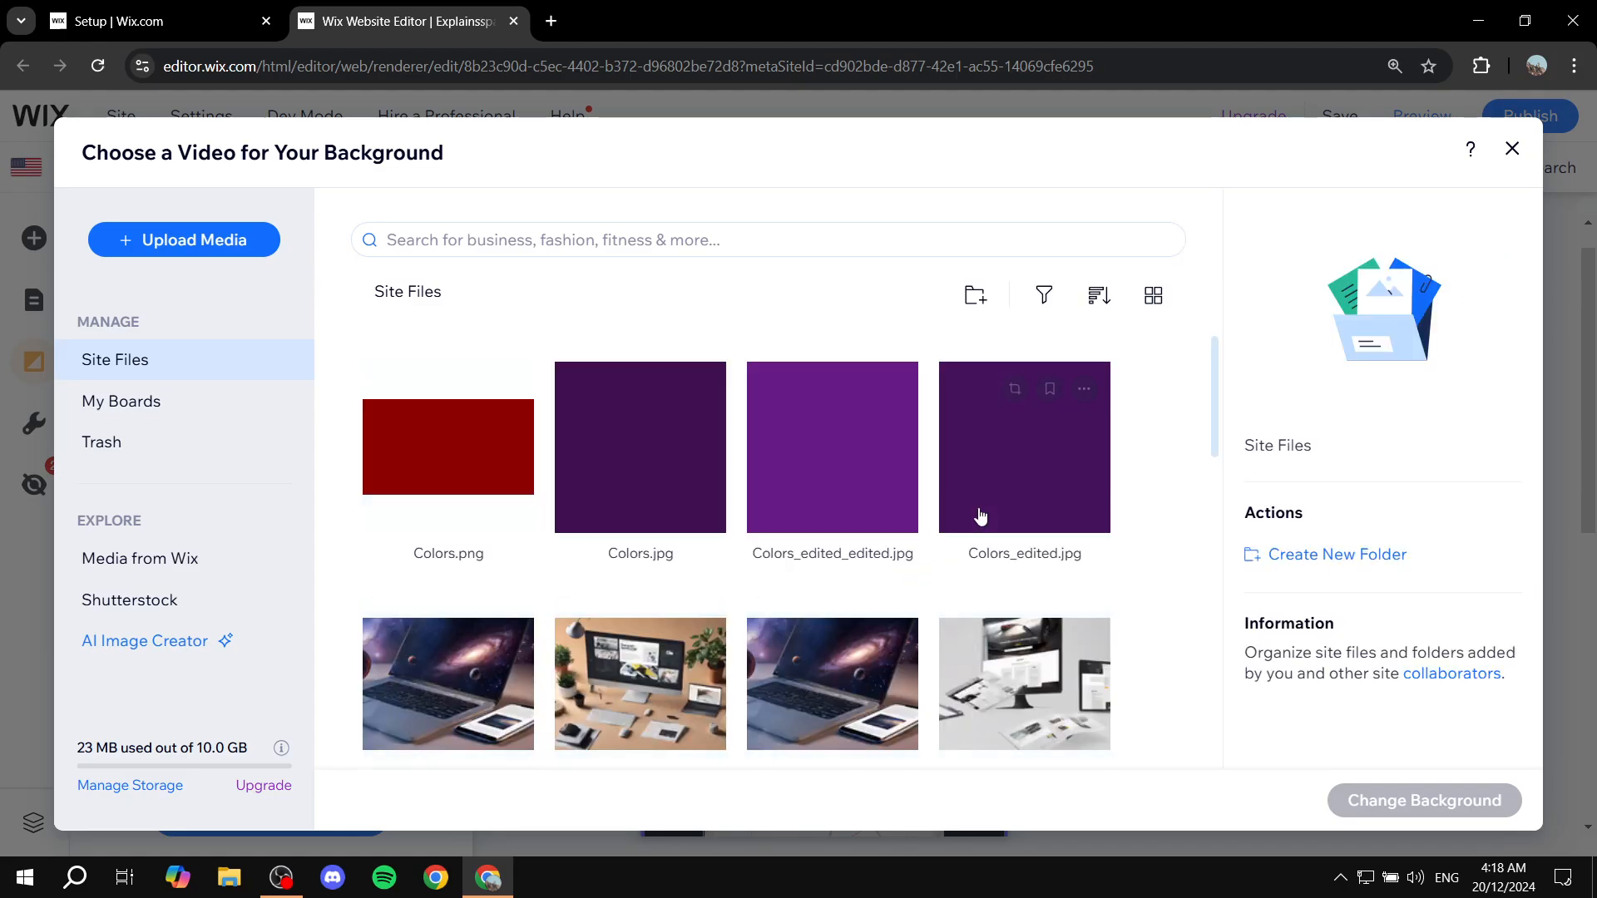
pyautogui.scroll(-10, 956, 512)
pyautogui.scroll(1, 837, 499)
pyautogui.click(848, 447)
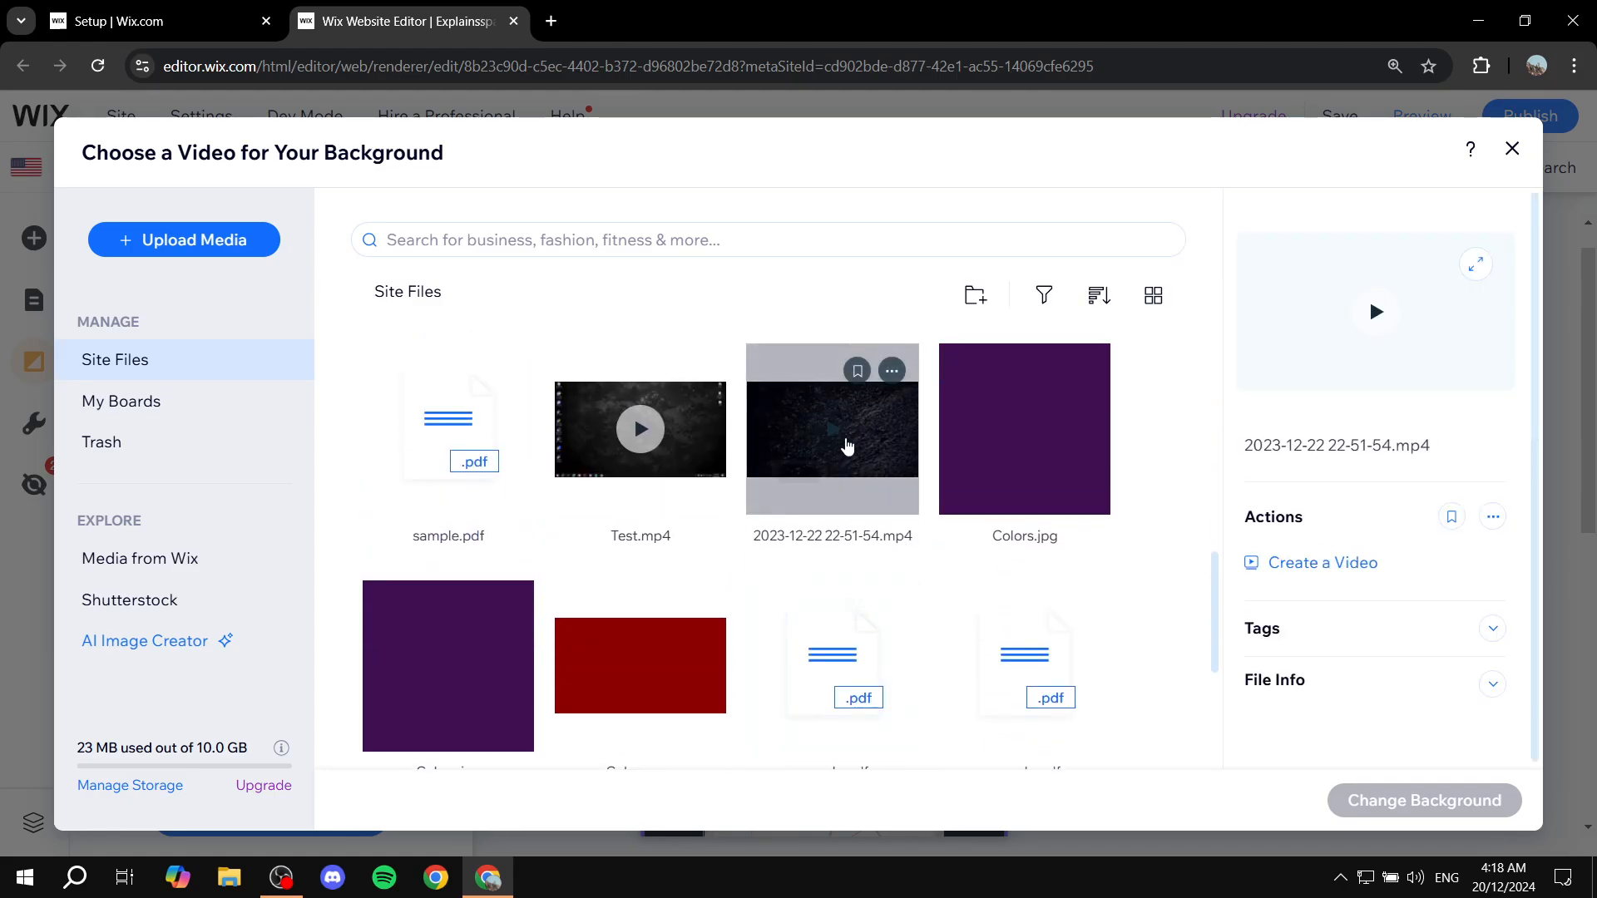
pyautogui.click(848, 447)
pyautogui.click(1436, 800)
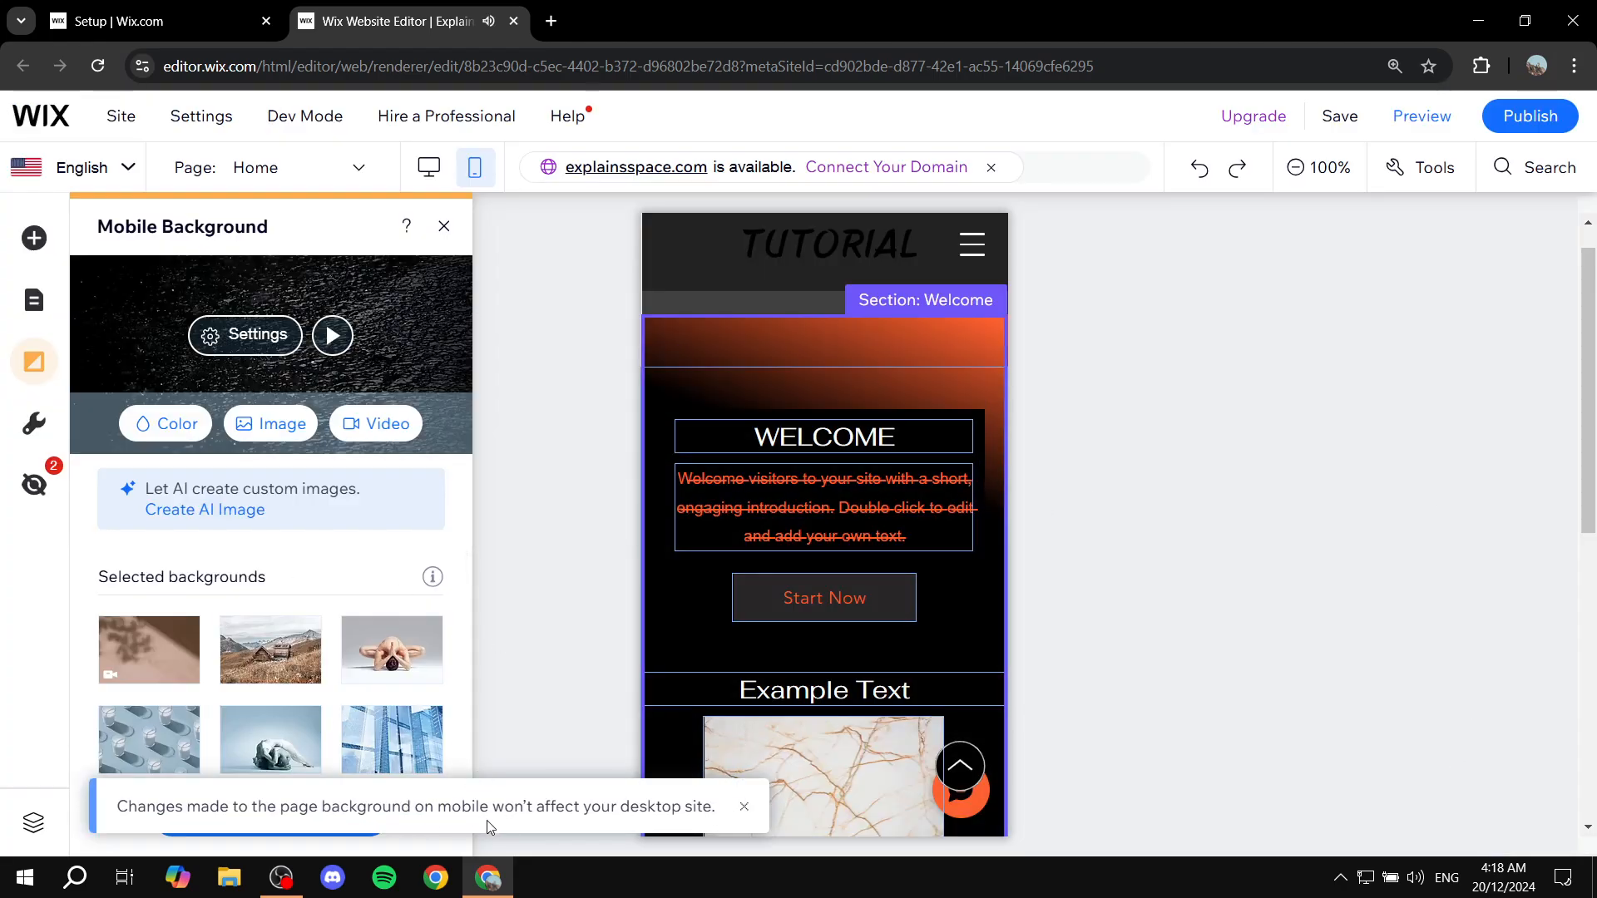
pyautogui.click(743, 806)
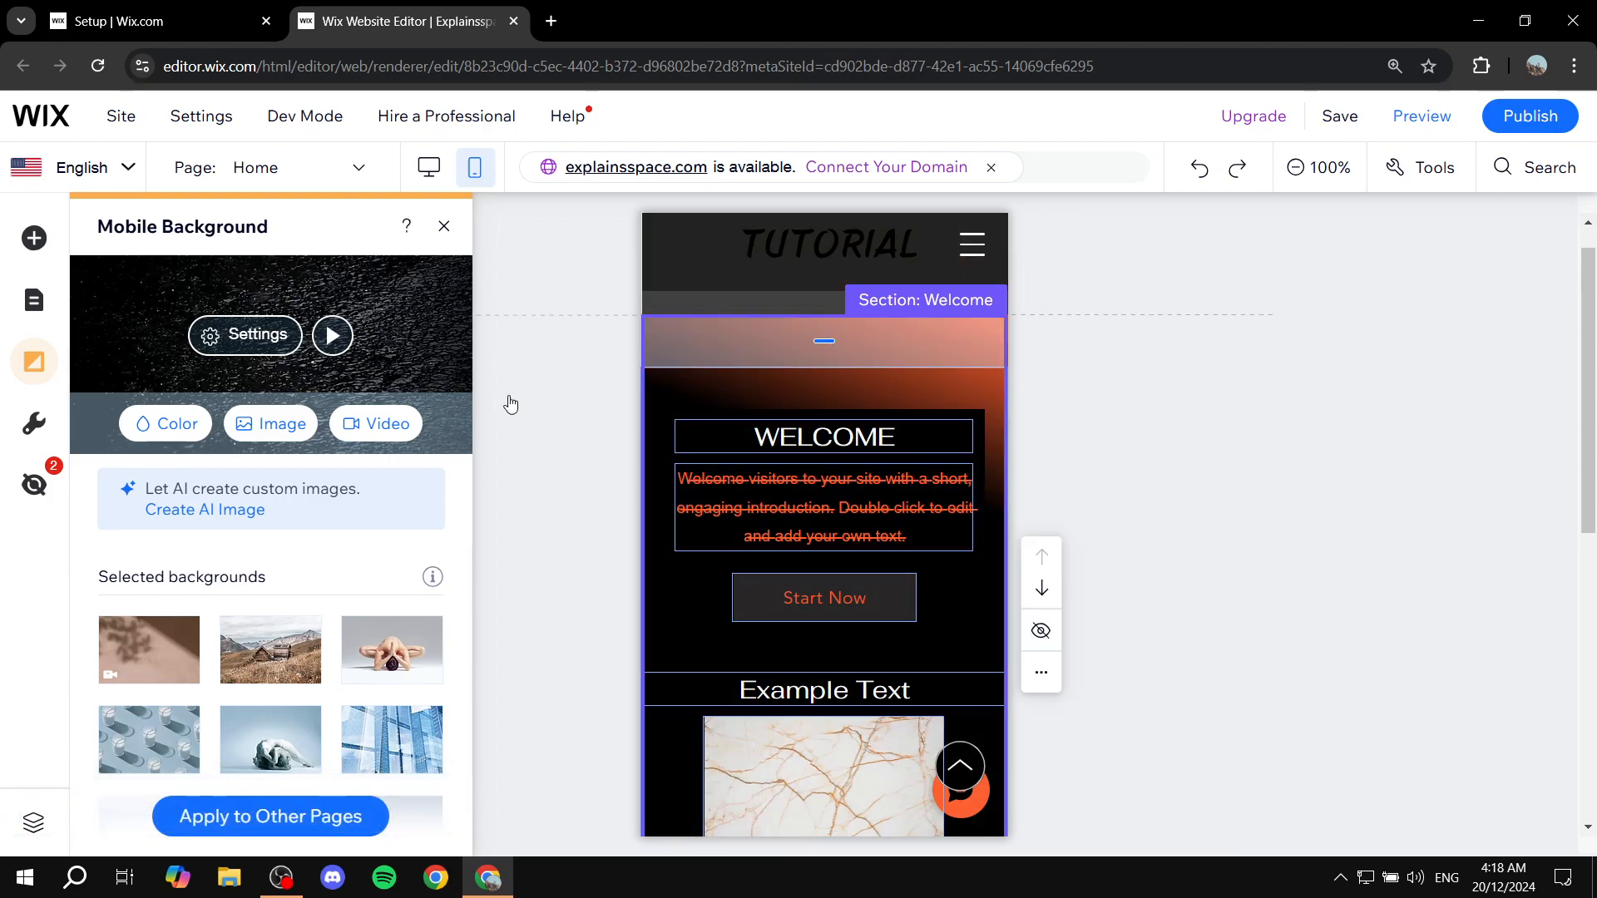
# - Play the mobile background video to check how it shows around the video section and footer, pause it, and close the background settings
pyautogui.scroll(-6, 968, 481)
pyautogui.click(955, 636)
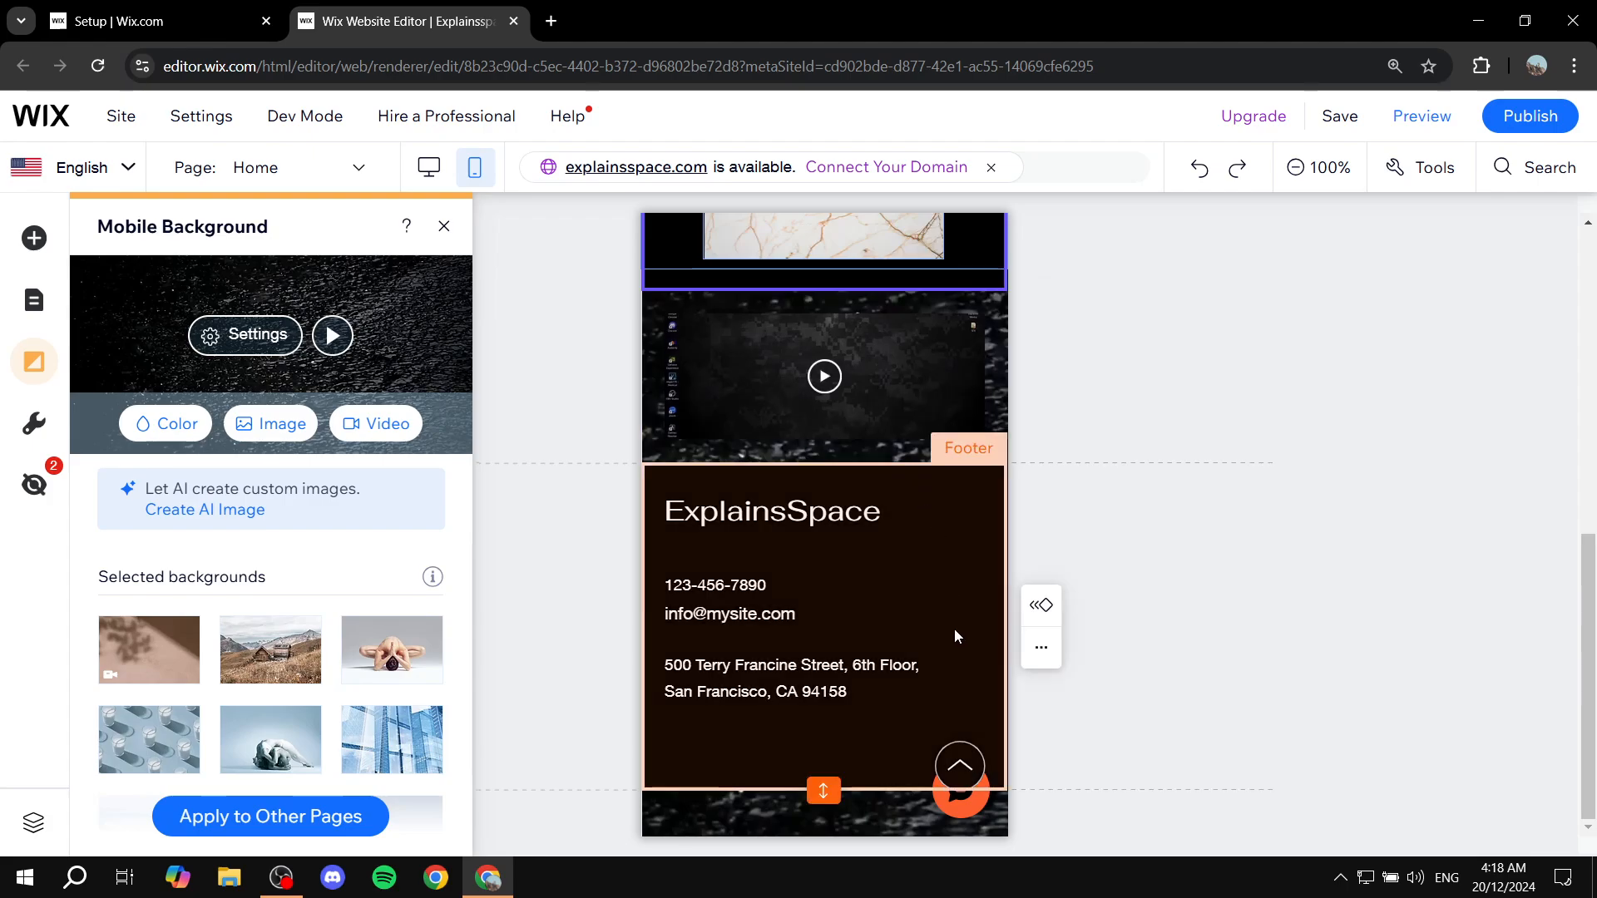
pyautogui.click(332, 335)
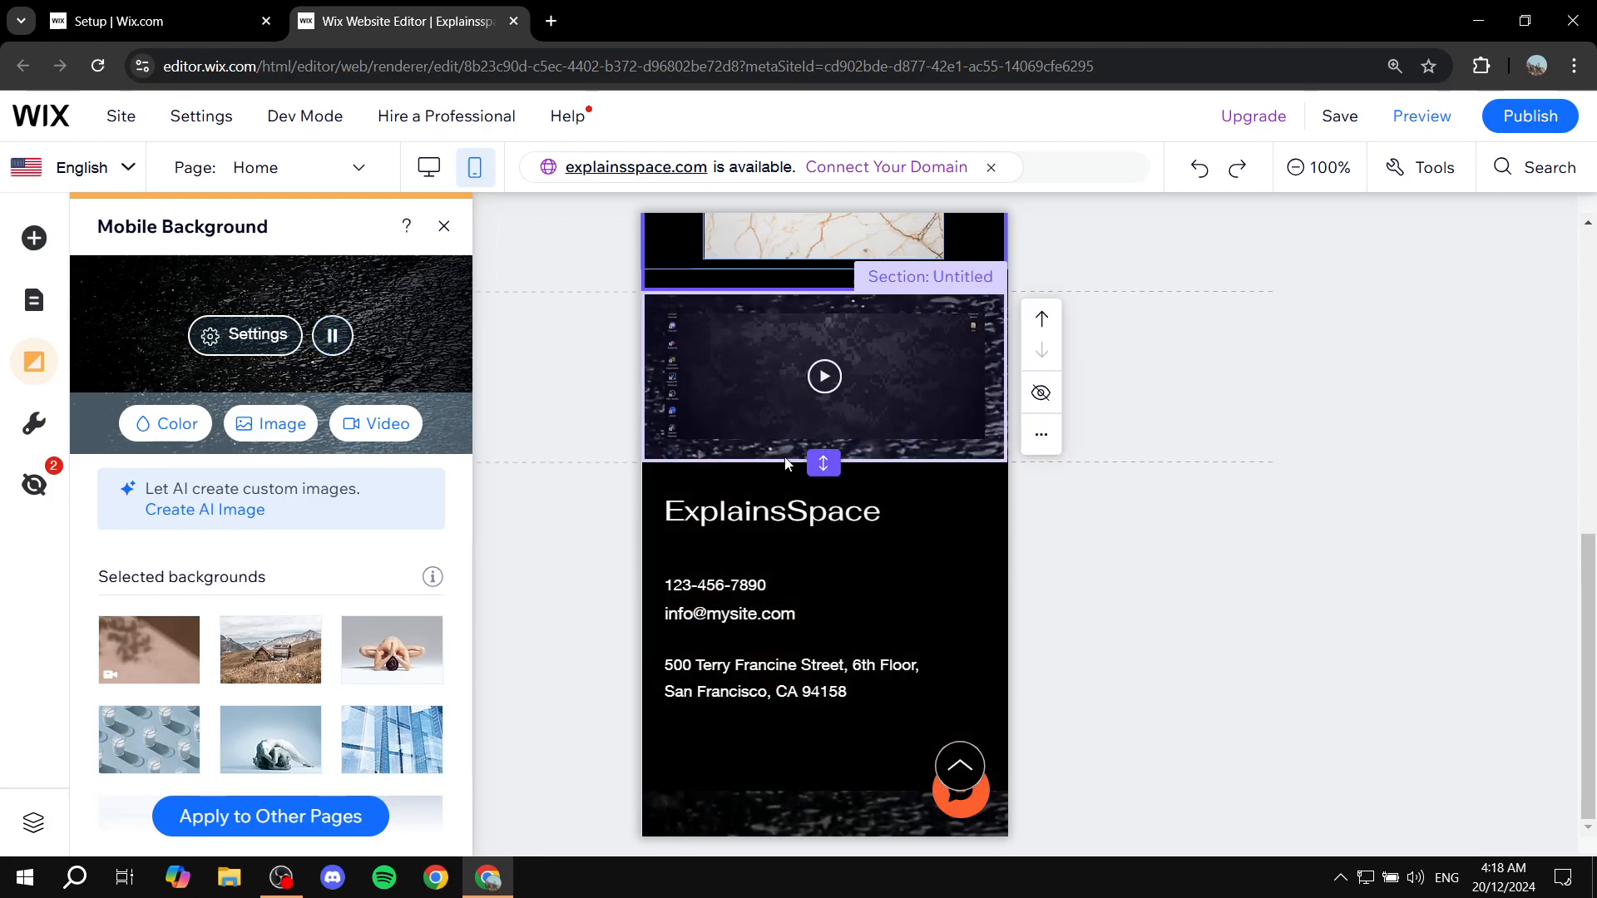
pyautogui.scroll(1, 887, 441)
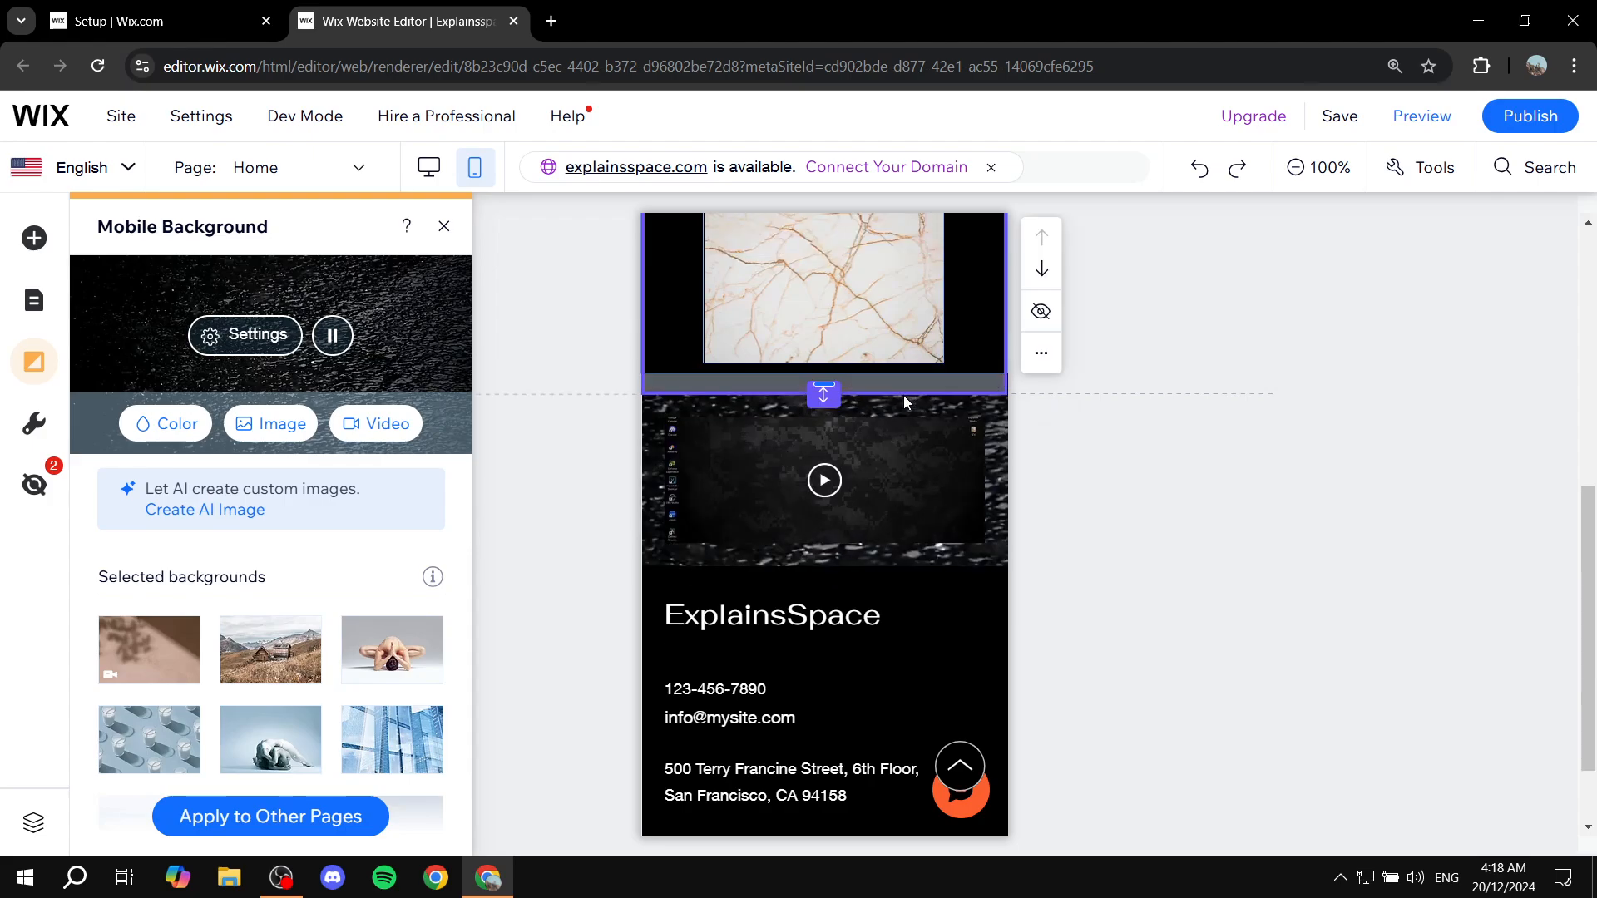
pyautogui.scroll(-1, 903, 396)
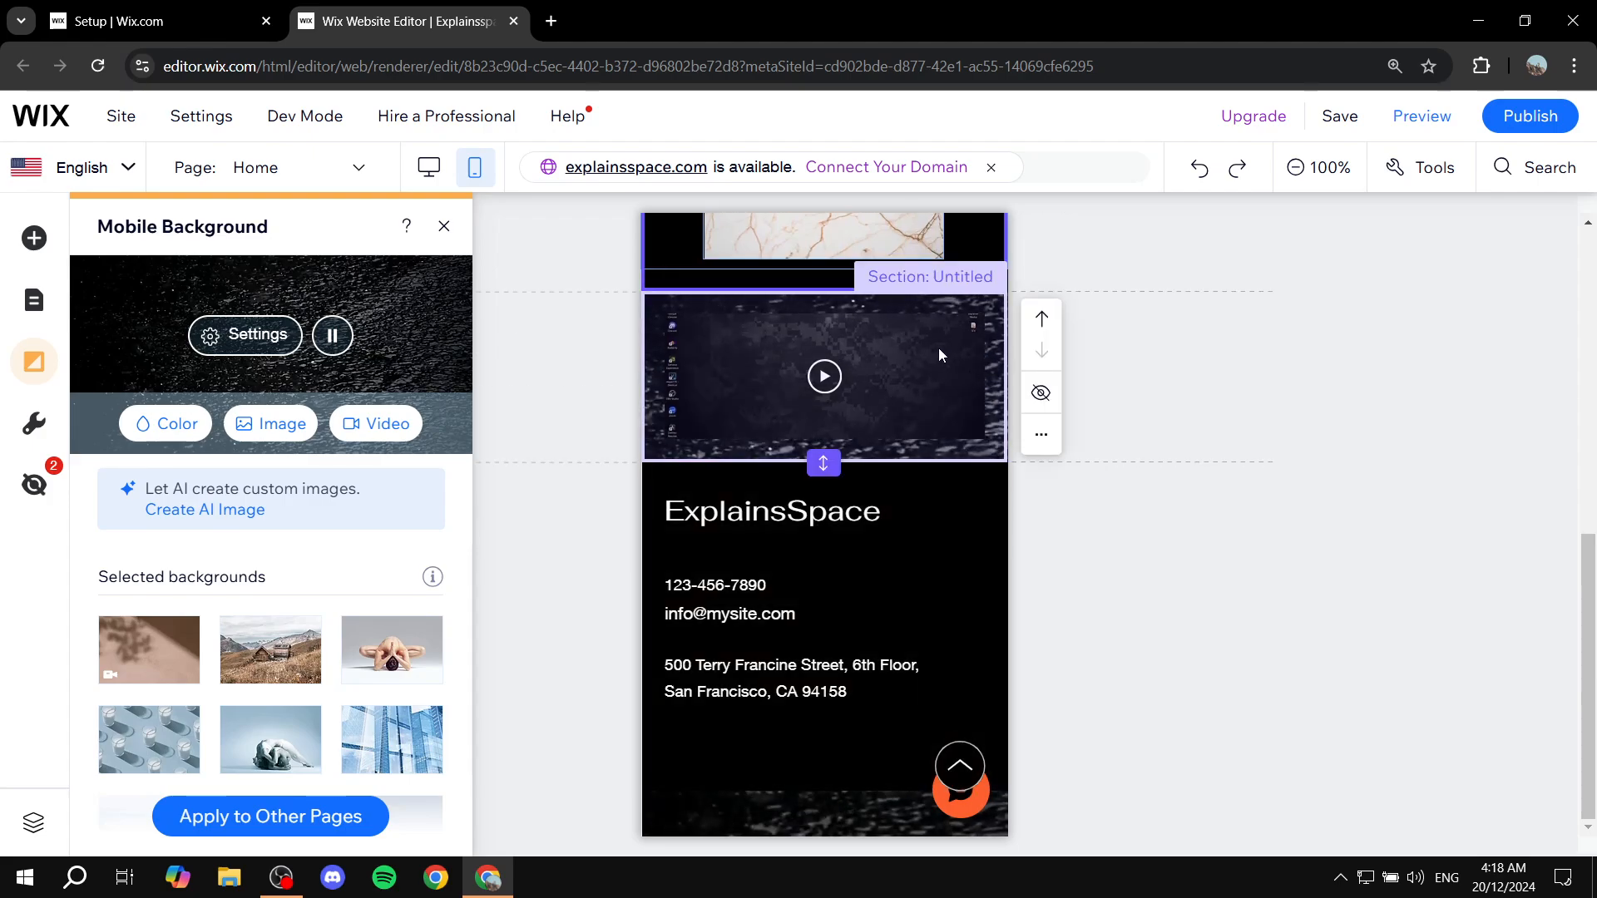
pyautogui.click(332, 335)
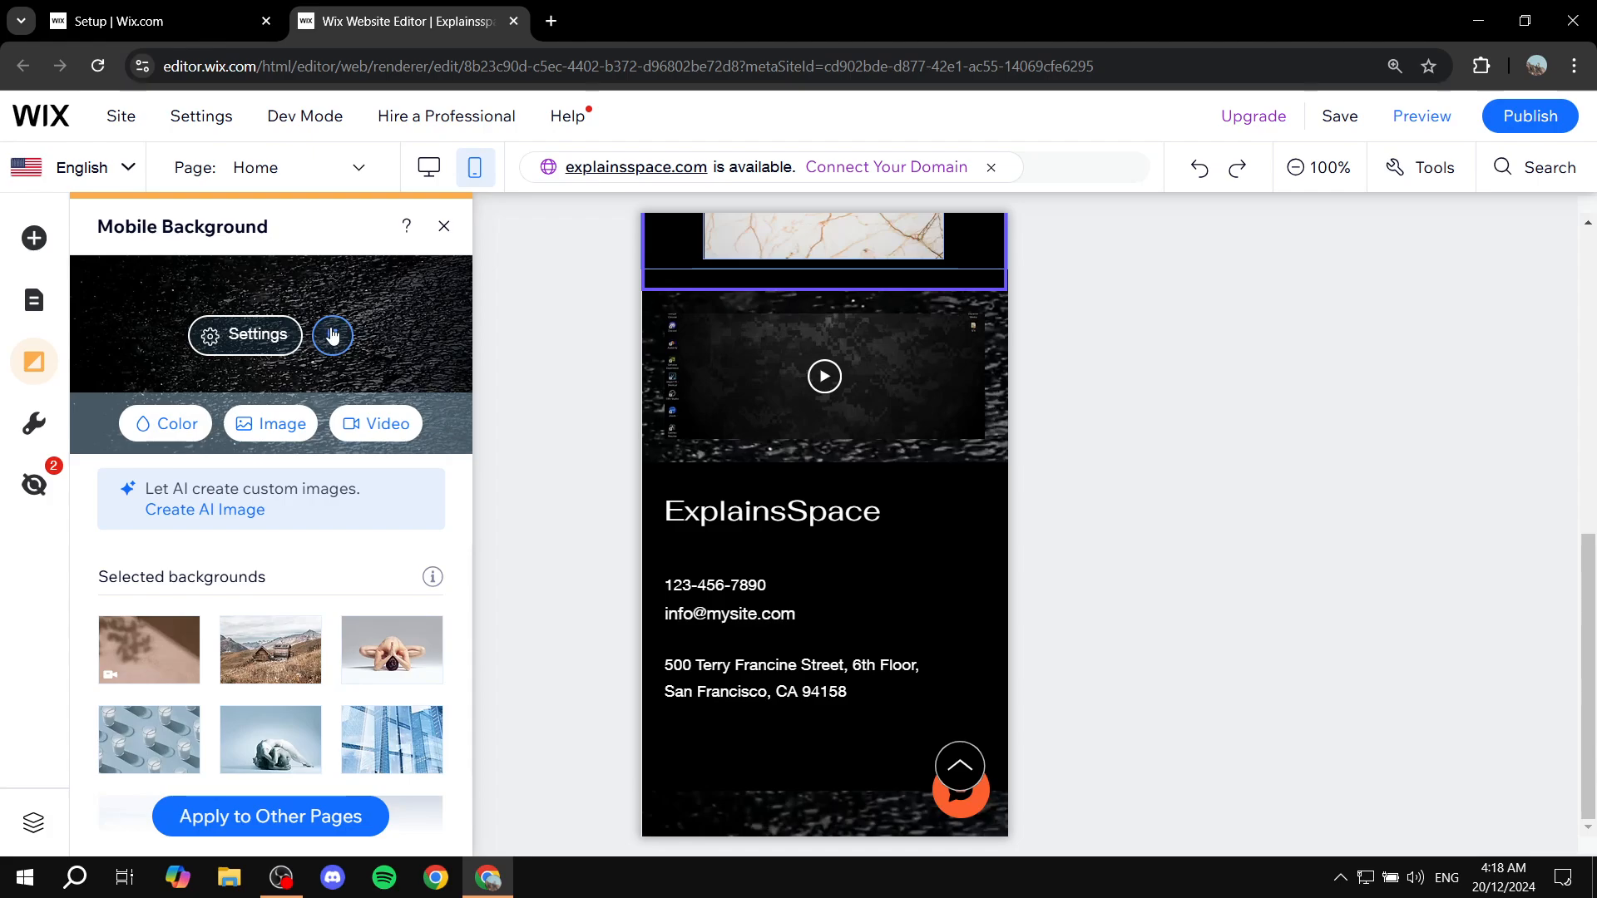
pyautogui.click(443, 227)
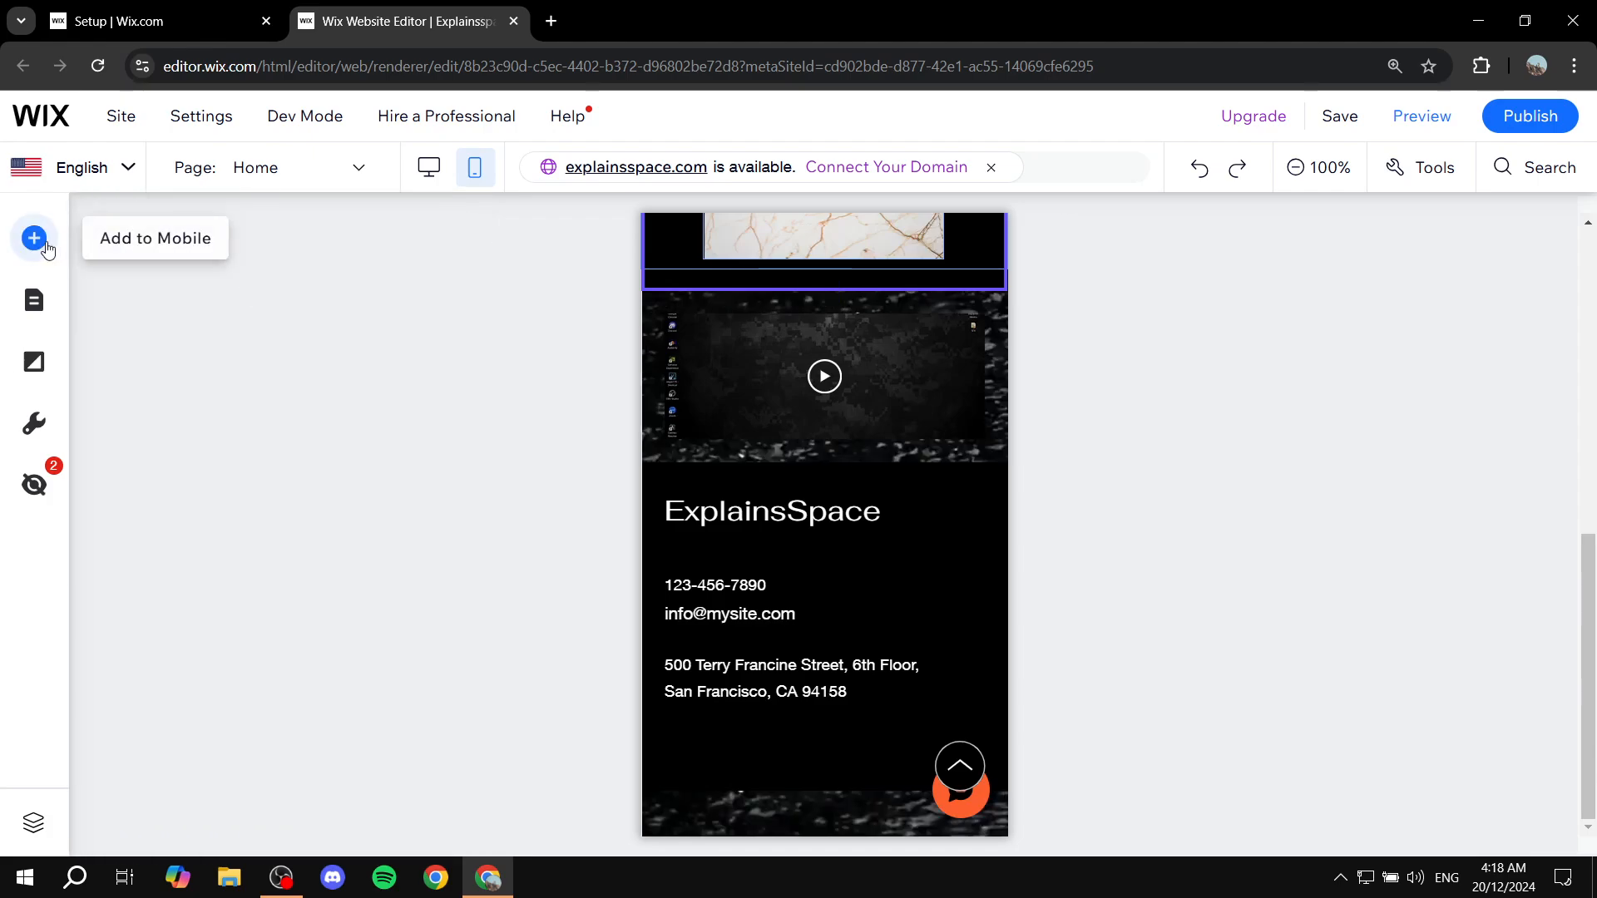
# - Look through the elements that can be added to the mobile site, including the Embed Code options, without adding any
pyautogui.click(65, 273)
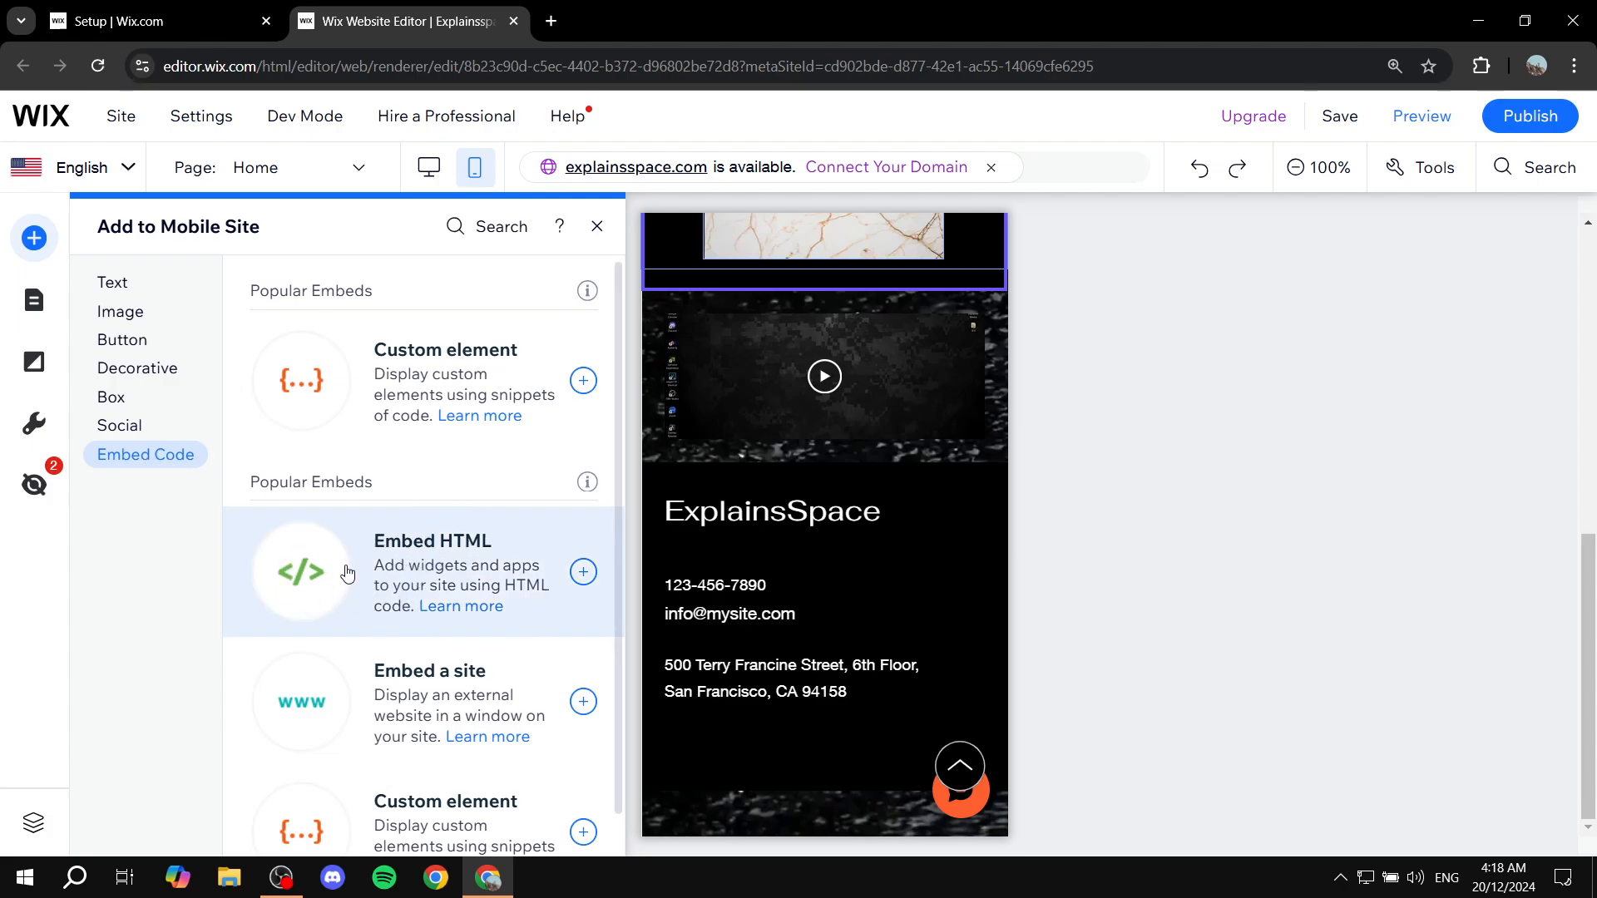
pyautogui.click(595, 226)
pyautogui.click(1260, 501)
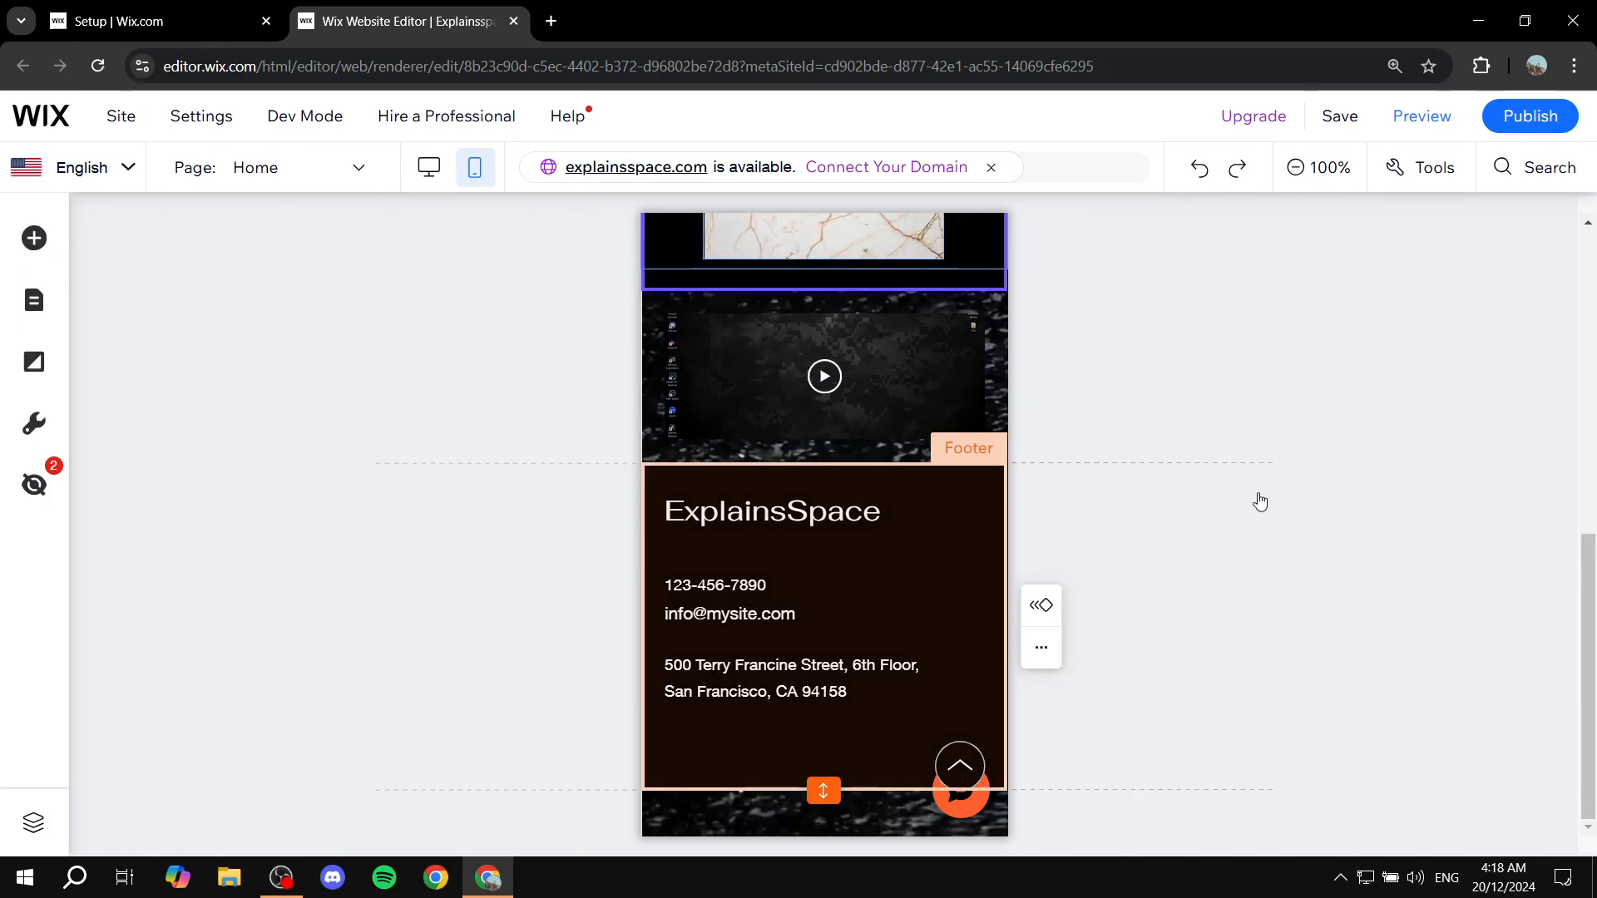